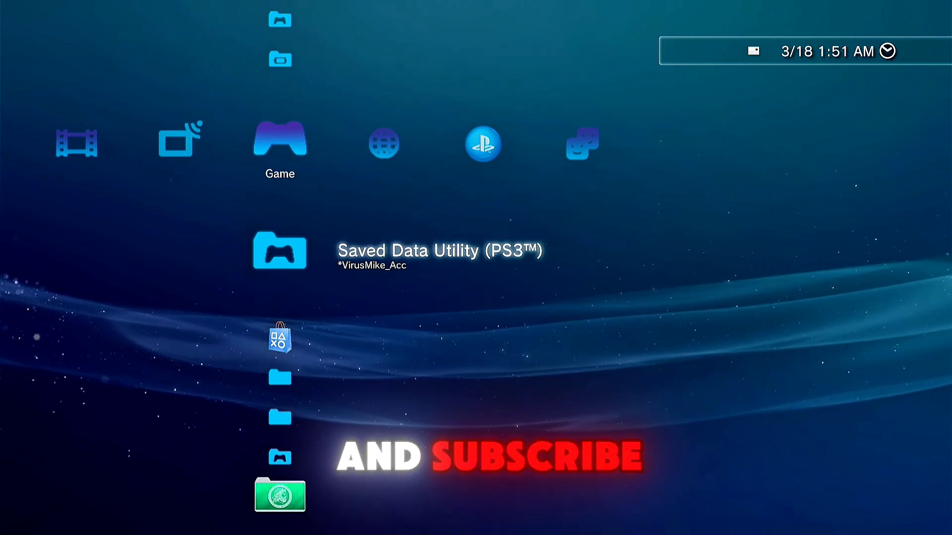
# Step: Open the Custom Firmware Tools folder in the Network category
pyautogui.press('Right')
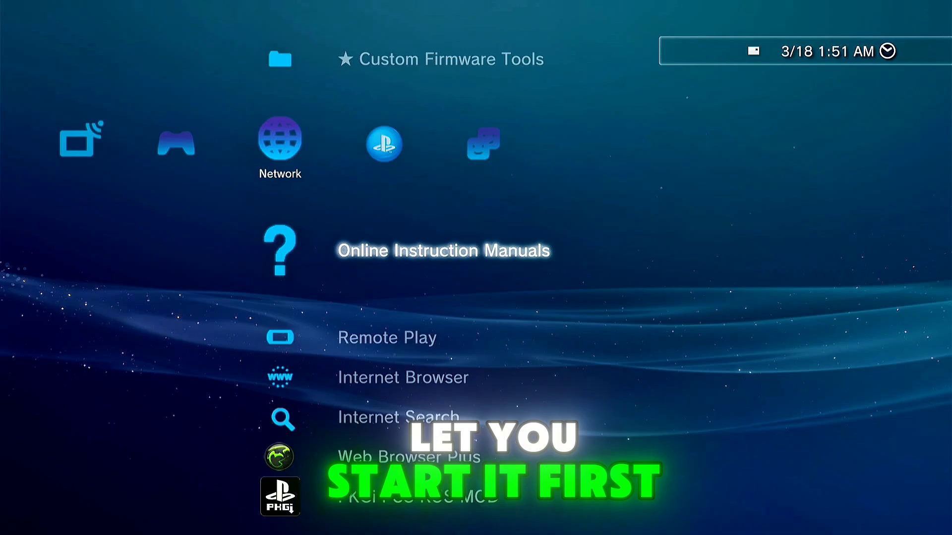
pyautogui.press('Up')
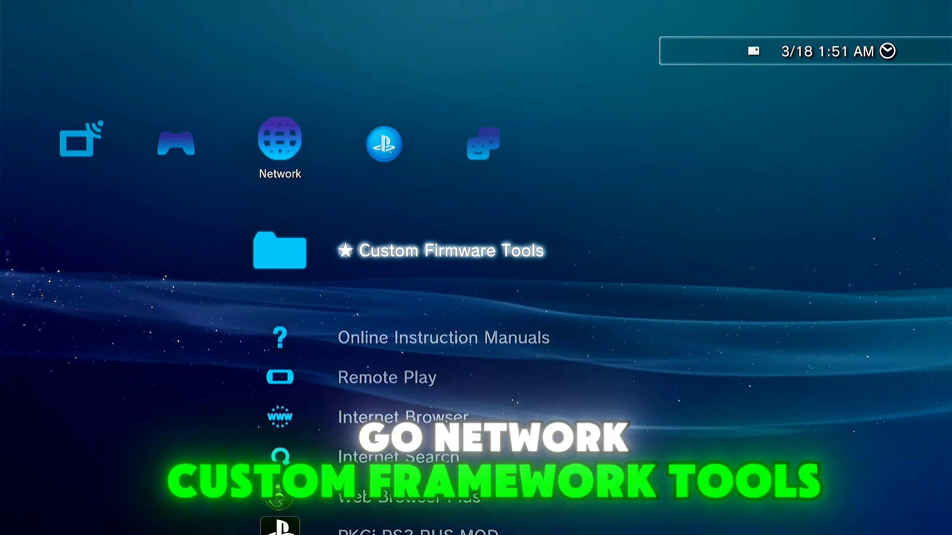
pyautogui.press('Return')
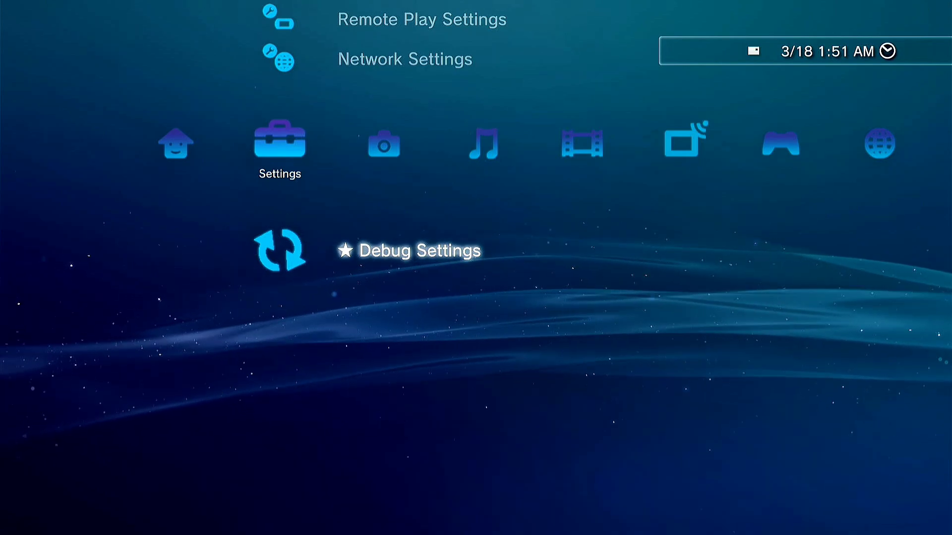
# Step: Set System Update Debug to On in Debug Settings
pyautogui.press('Return')
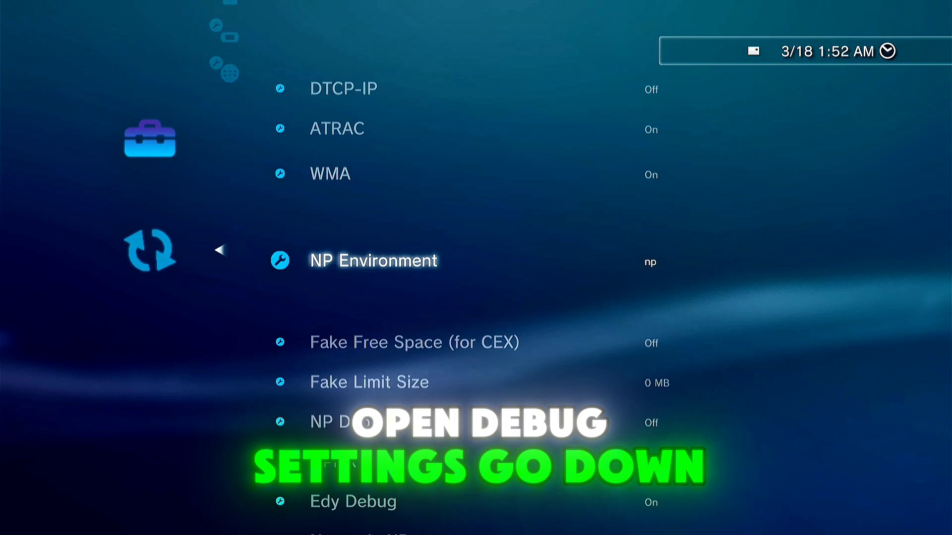
pyautogui.press('Down')
pyautogui.press('Down')
pyautogui.press('Down')
pyautogui.press('Down')
pyautogui.press('Down')
pyautogui.press('Down')
pyautogui.press('Down')
pyautogui.press('Down')
pyautogui.press('Down')
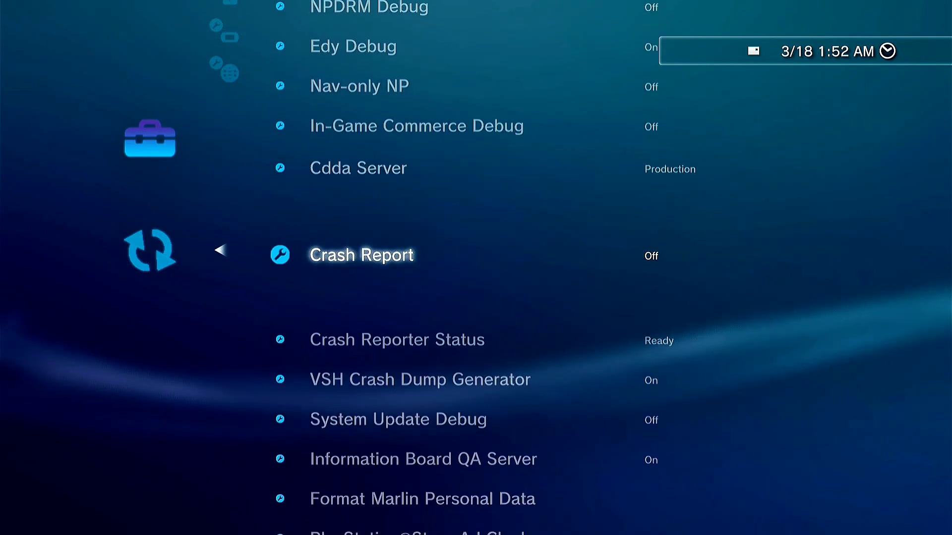
pyautogui.press('Down')
pyautogui.press('Down')
pyautogui.press('Down')
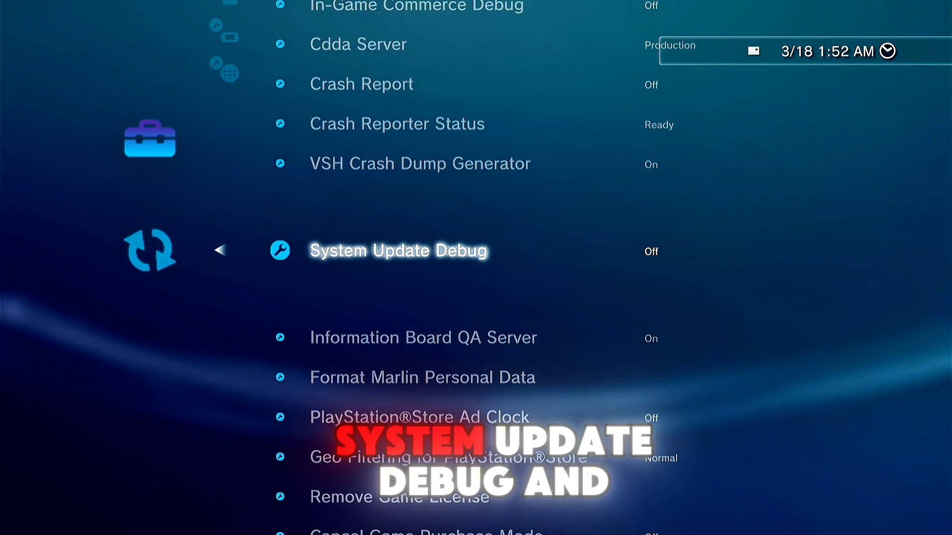
pyautogui.press('Return')
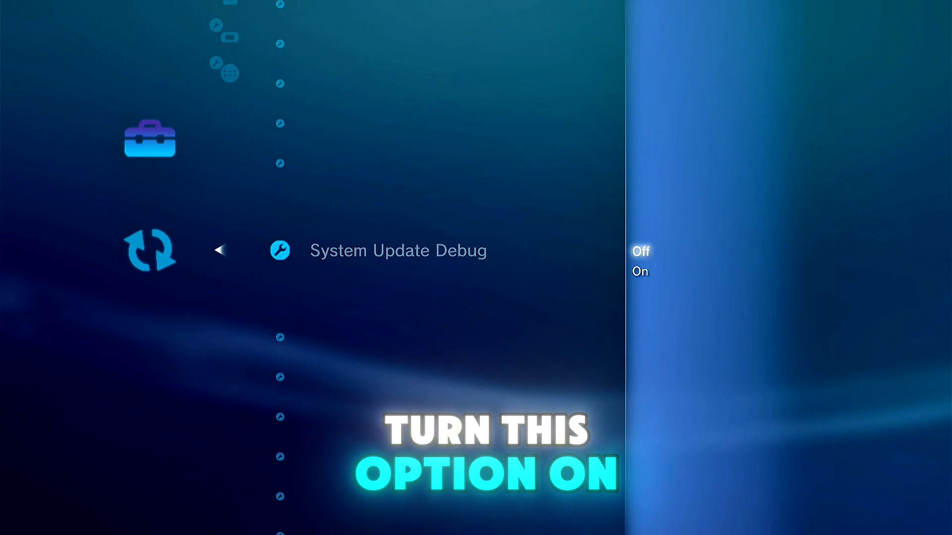
pyautogui.press('Return')
pyautogui.press('Escape')
# Step: View the System Update options down to the storage media update, then leave them
pyautogui.press('Up')
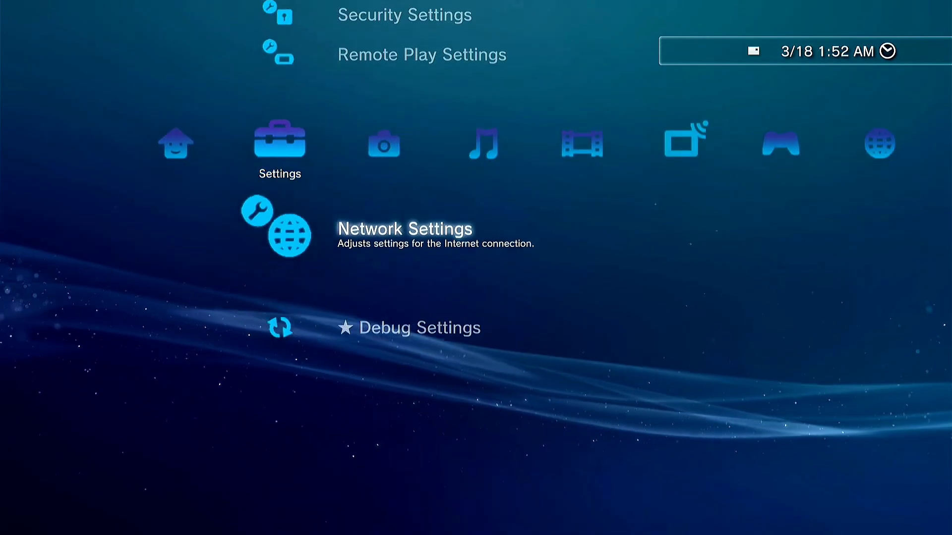
pyautogui.press('Up')
pyautogui.press('Up')
pyautogui.press('Up')
pyautogui.press('Up')
pyautogui.press('Up')
pyautogui.press('Up')
pyautogui.press('Up')
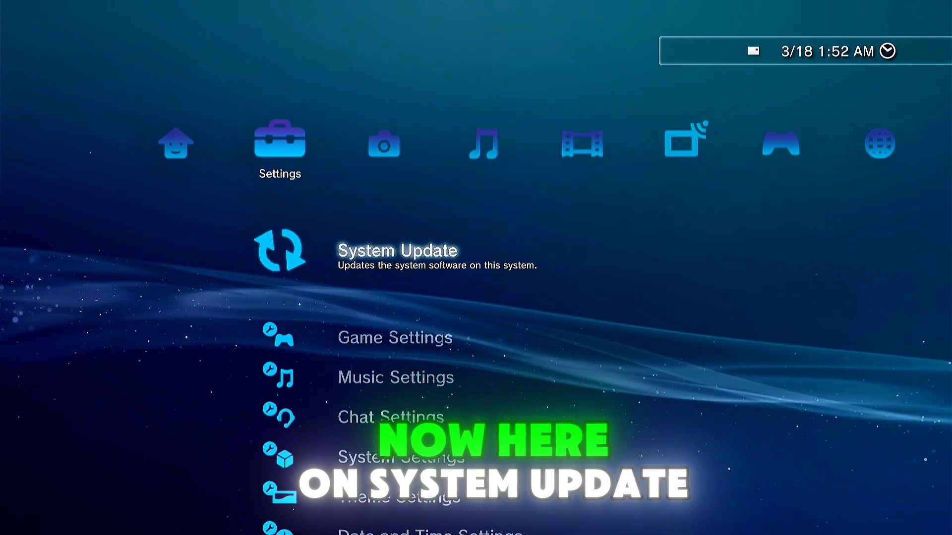
pyautogui.press('Return')
pyautogui.press('Down')
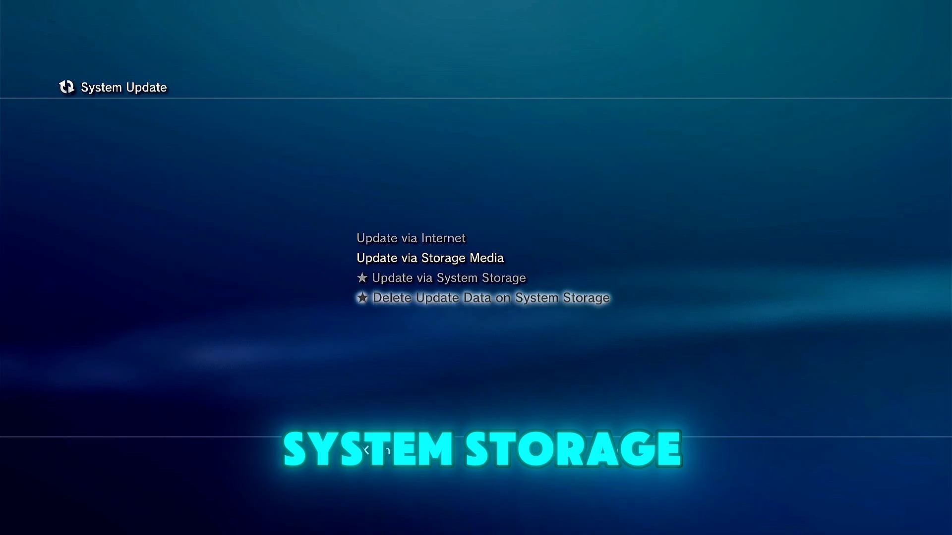
pyautogui.press('Escape')
# Step: Go to webMAN Setup under webMAN Games in the Game category
pyautogui.press('Right')
pyautogui.press('Right')
pyautogui.press('Right')
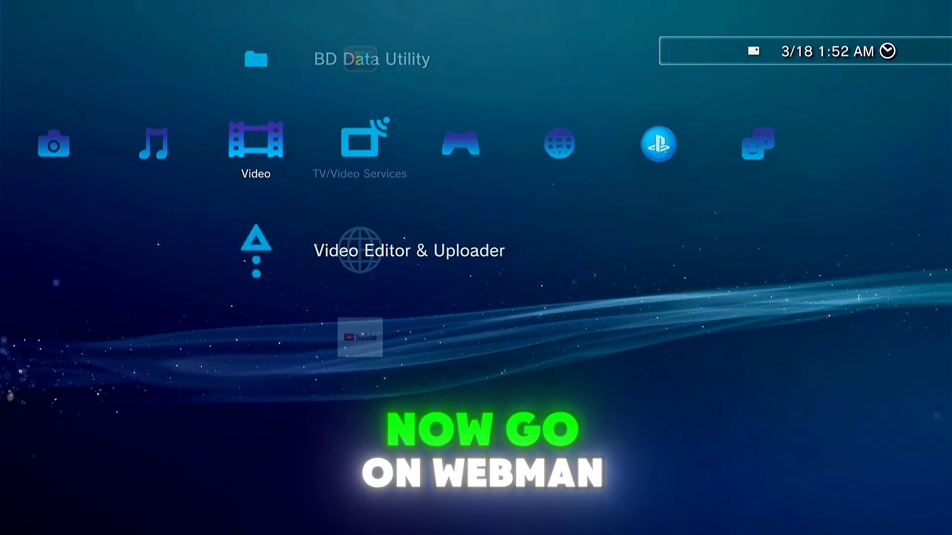
pyautogui.press('Right')
pyautogui.press('Right')
pyautogui.press('Down')
pyautogui.press('Down')
pyautogui.press('Down')
pyautogui.press('Down')
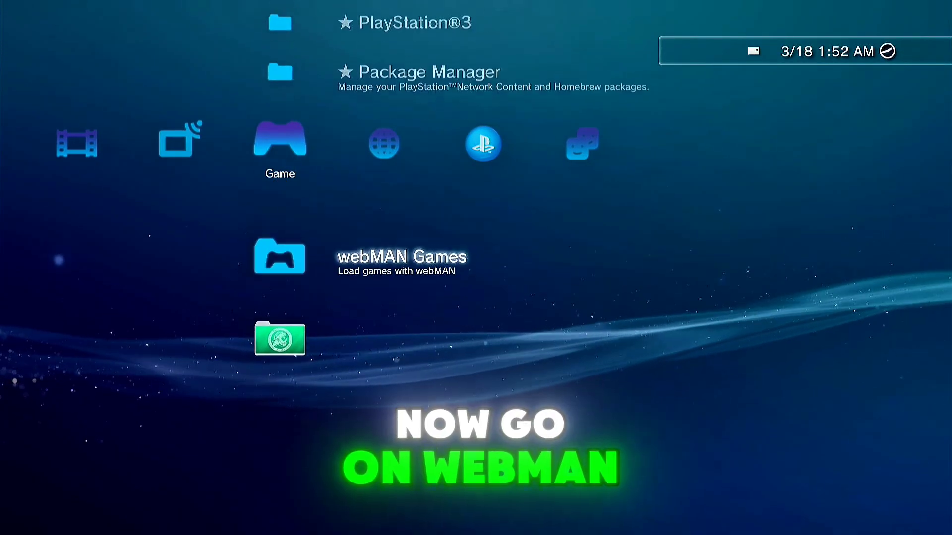
pyautogui.press('Return')
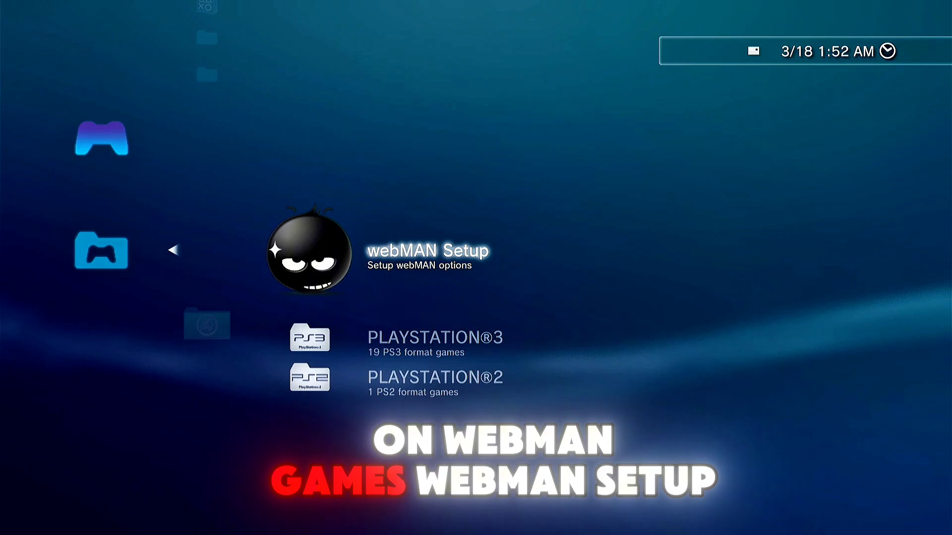
pyautogui.press('Return')
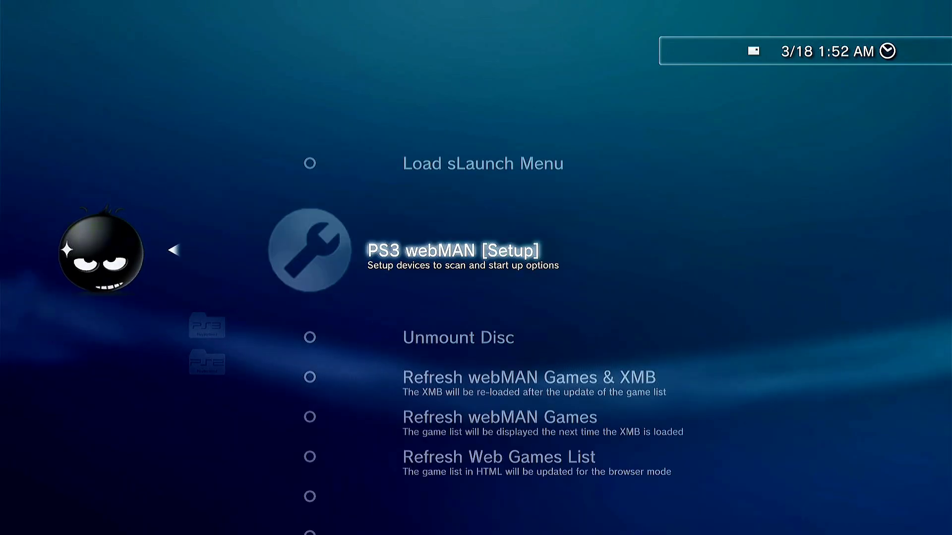
# Step: Open Custom Firmware MODs under Update webMAN MOD to enable /dev_blind
pyautogui.press('Down')
pyautogui.press('Down')
pyautogui.press('Down')
pyautogui.press('Down')
pyautogui.press('Down')
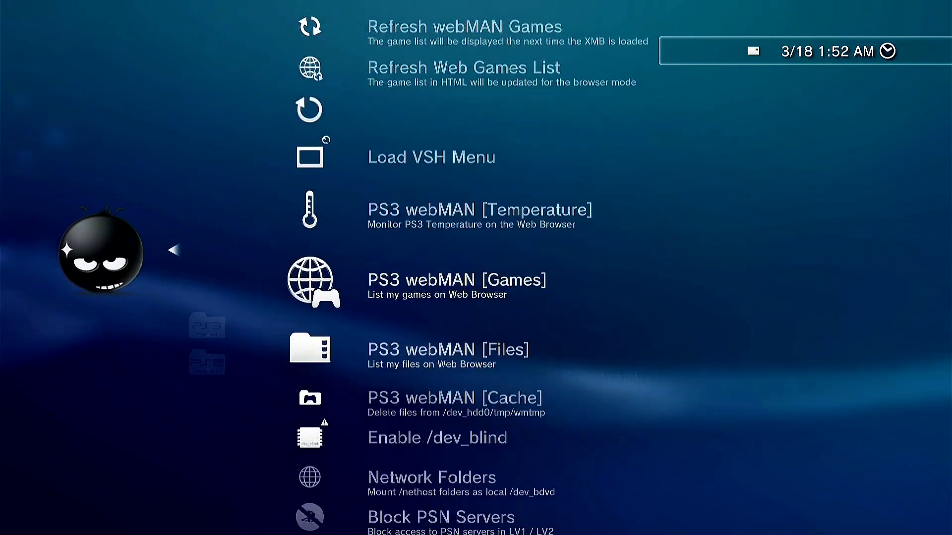
pyautogui.press('Down')
pyautogui.press('Down')
pyautogui.press('Down')
pyautogui.press('Down')
pyautogui.press('Down')
pyautogui.press('Down')
pyautogui.press('Up')
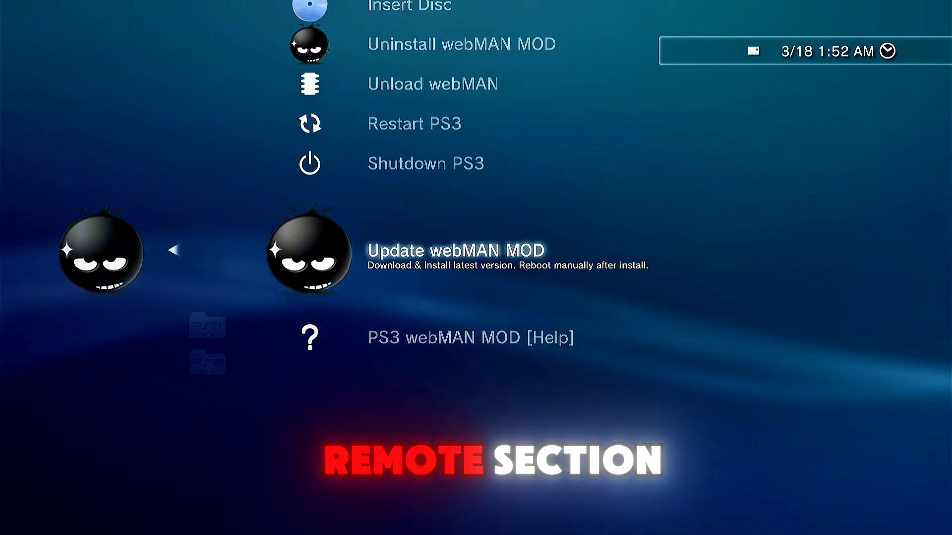
pyautogui.press('Return')
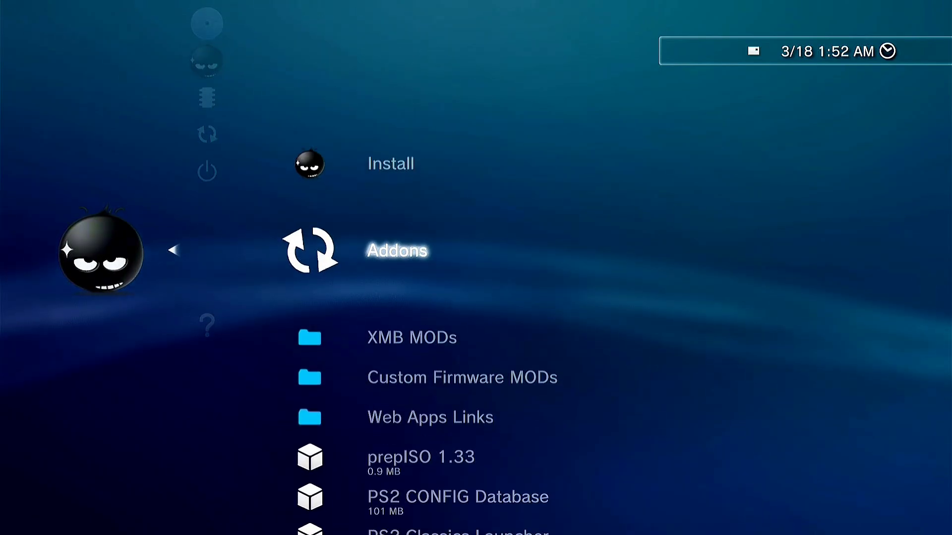
pyautogui.press('Down')
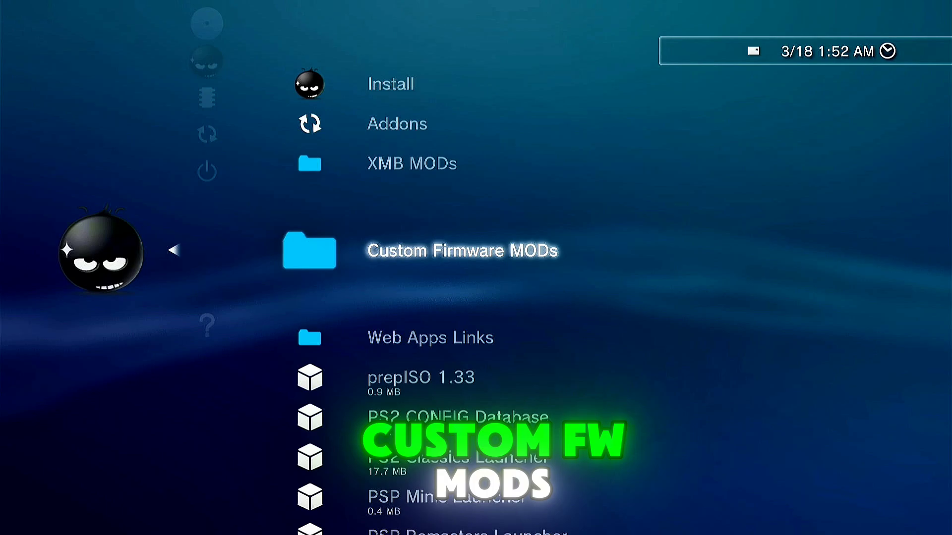
pyautogui.press('Return')
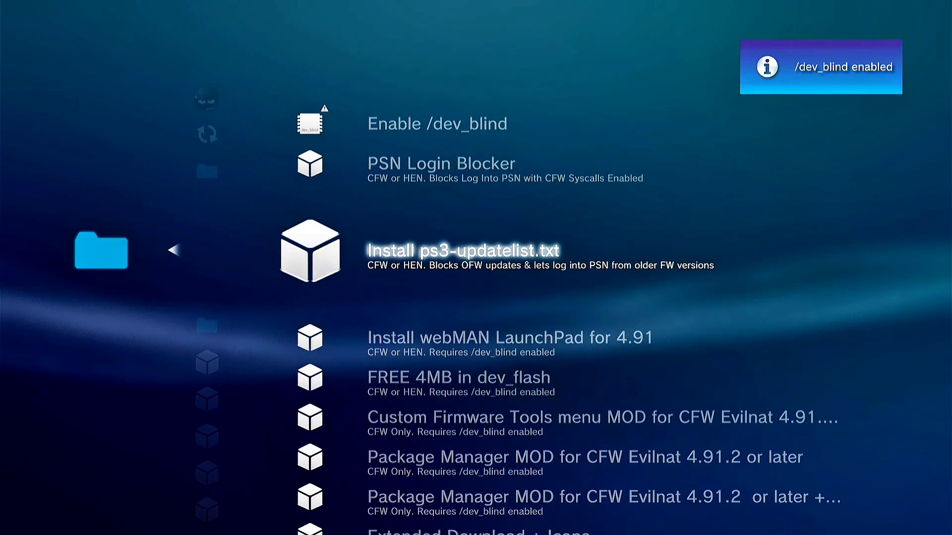
# Step: Install Extended Download + Icons, then close the completed install screen
pyautogui.press('Down')
pyautogui.press('Down')
pyautogui.press('Down')
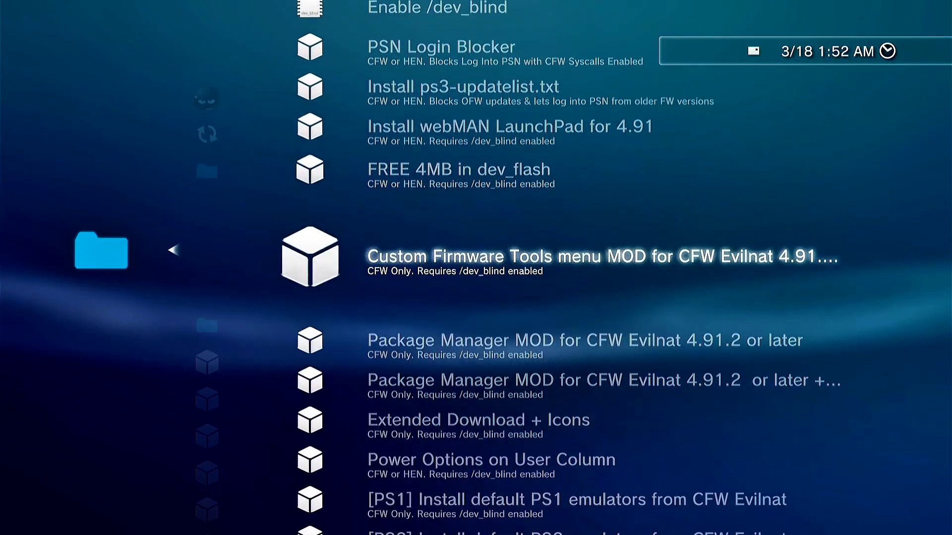
pyautogui.press('Down')
pyautogui.press('Down')
pyautogui.press('Down')
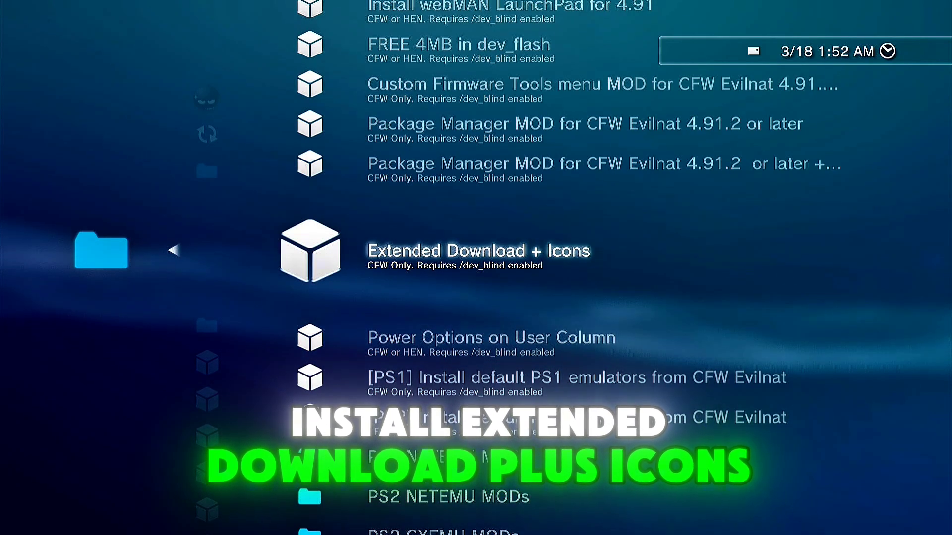
pyautogui.press('Return')
pyautogui.press('Return')
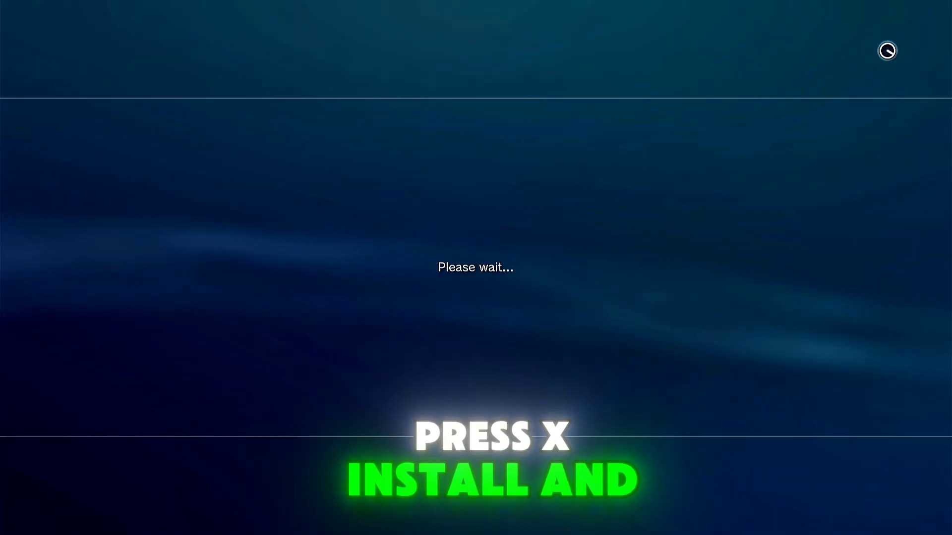
pyautogui.press('Return')
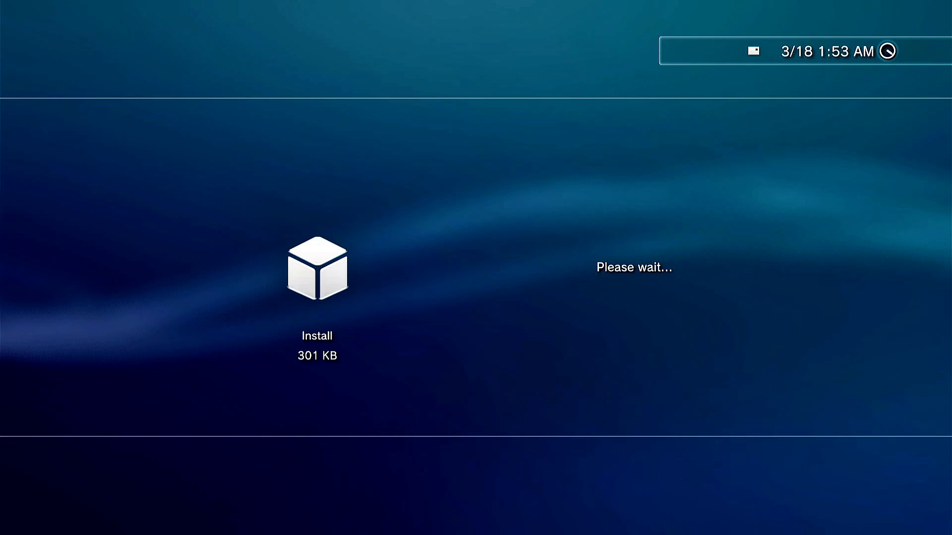
pyautogui.press('Escape')
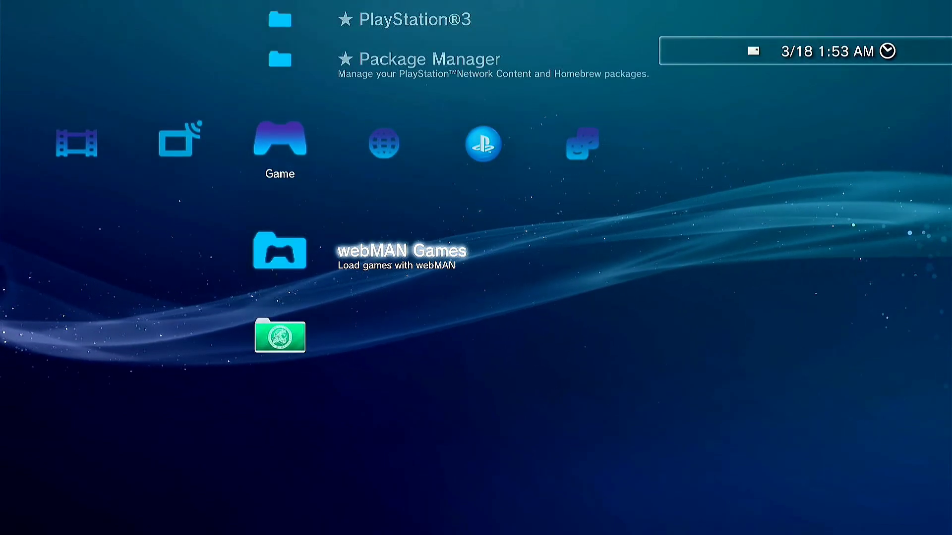
pyautogui.press('Right')
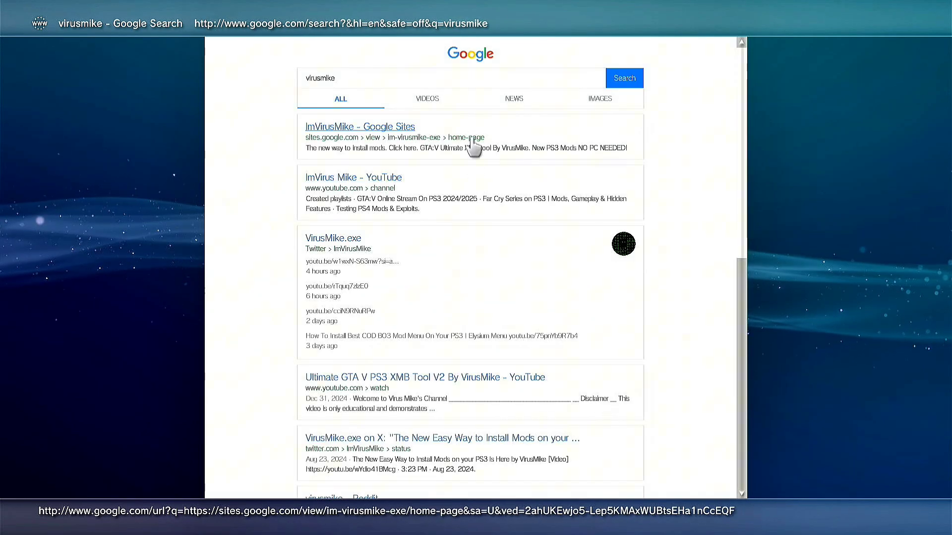
# Step: Follow the 'ImVirusMike - Google Sites' link from the virusmike search results
pyautogui.click(473, 142)
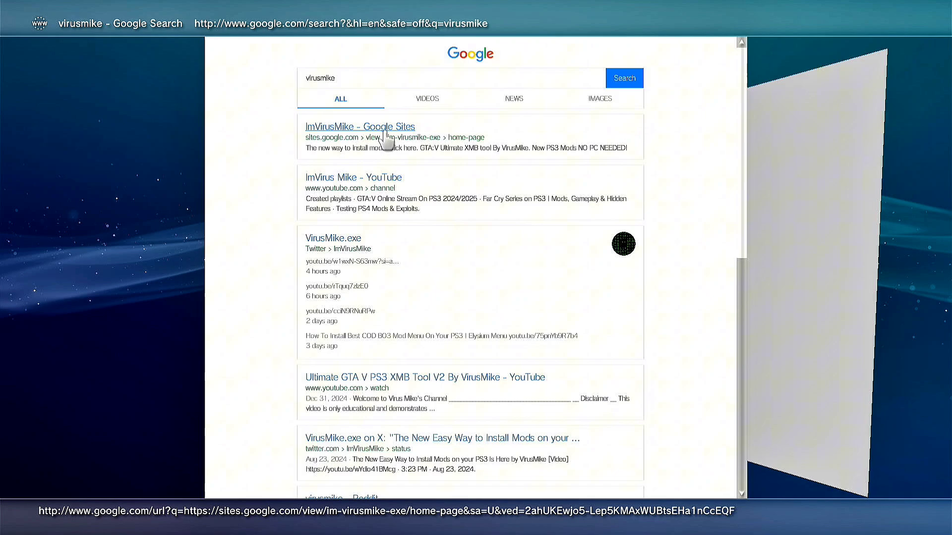
pyautogui.click(384, 133)
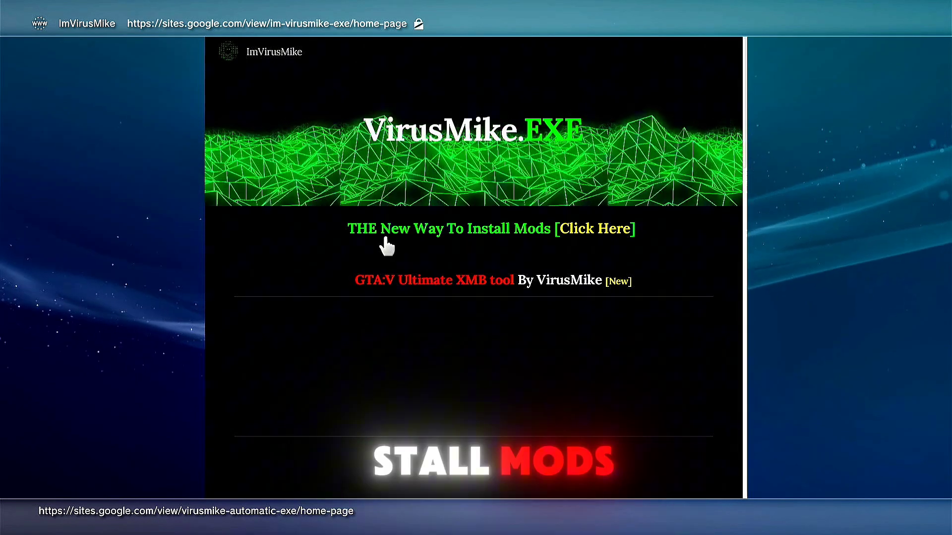
# Step: Open the 'THE New Way To Install Mods' VirusMike.AutoEXE page and stay on its window
pyautogui.click(387, 247)
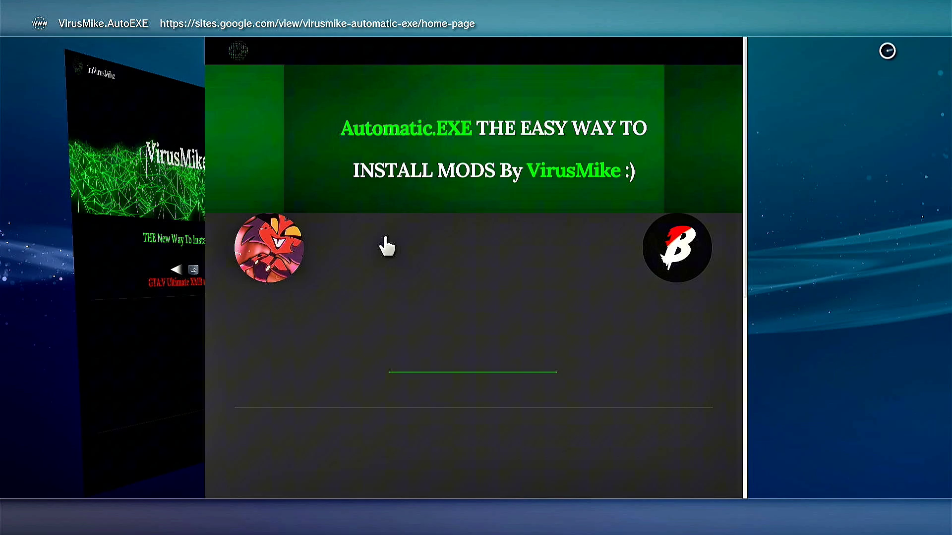
pyautogui.scroll(-4, 420, 505)
pyautogui.scroll(-2, 438, 499)
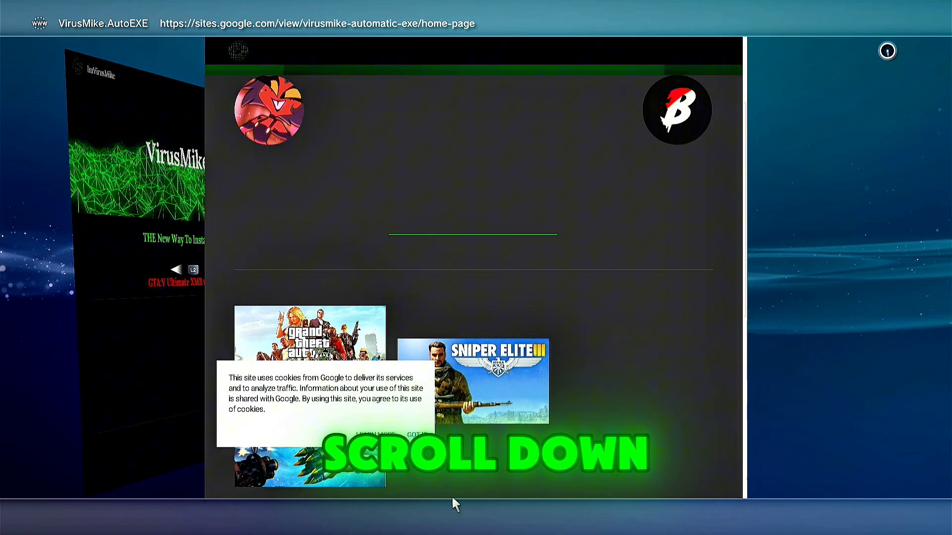
pyautogui.scroll(-5, 474, 498)
pyautogui.scroll(-2, 474, 499)
pyautogui.scroll(-3, 475, 499)
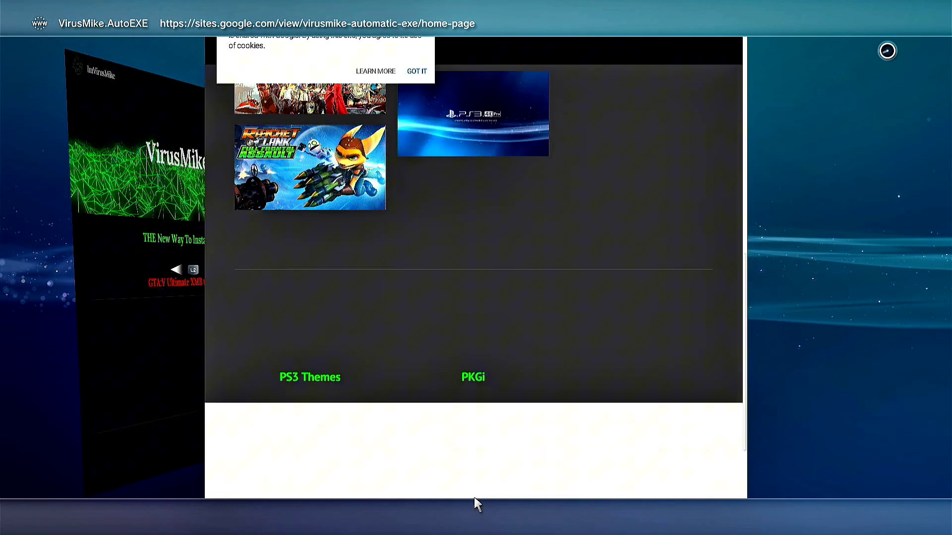
pyautogui.scroll(-2, 475, 498)
pyautogui.hotkey('ctrl', 'shift', 'Tab')
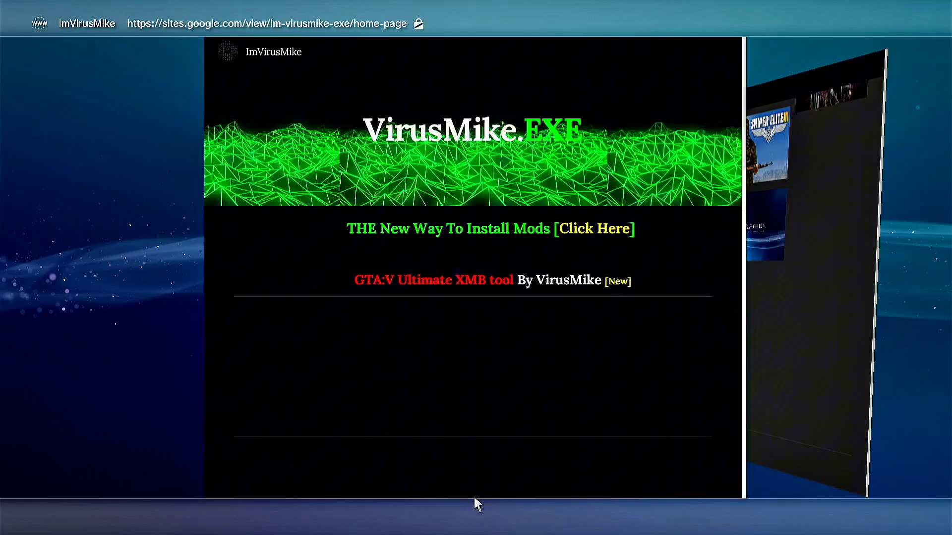
pyautogui.hotkey('ctrl', 'Tab')
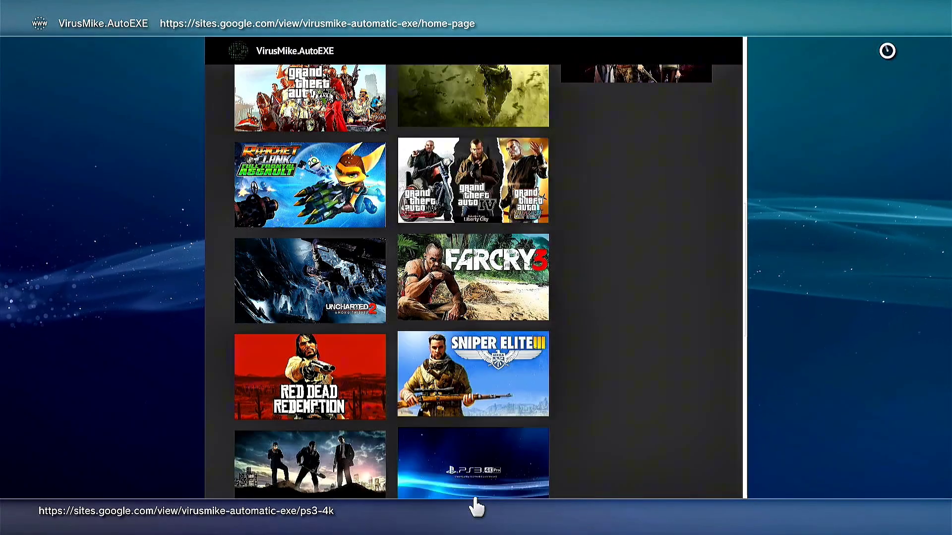
pyautogui.scroll(-3, 476, 506)
pyautogui.scroll(-1, 476, 506)
pyautogui.scroll(-1, 476, 505)
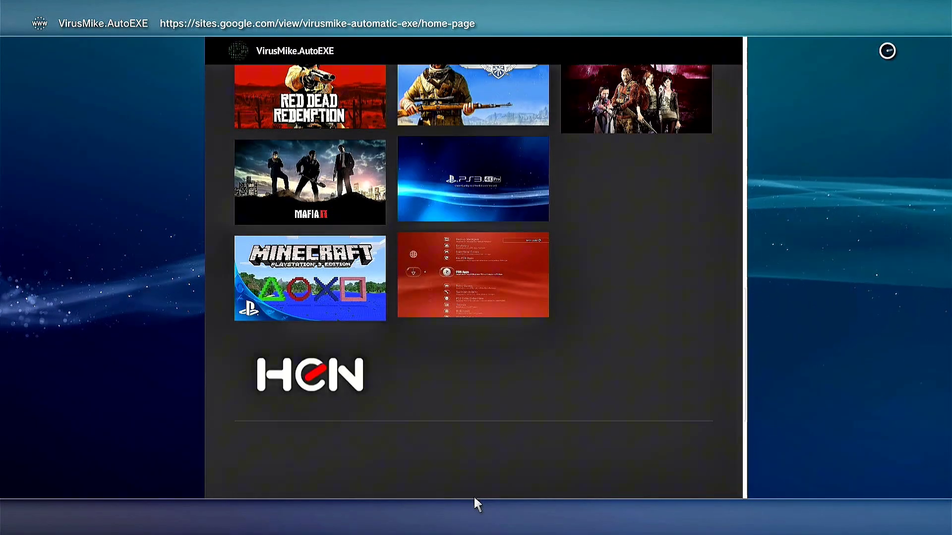
pyautogui.scroll(-1, 476, 505)
pyautogui.scroll(-1, 516, 458)
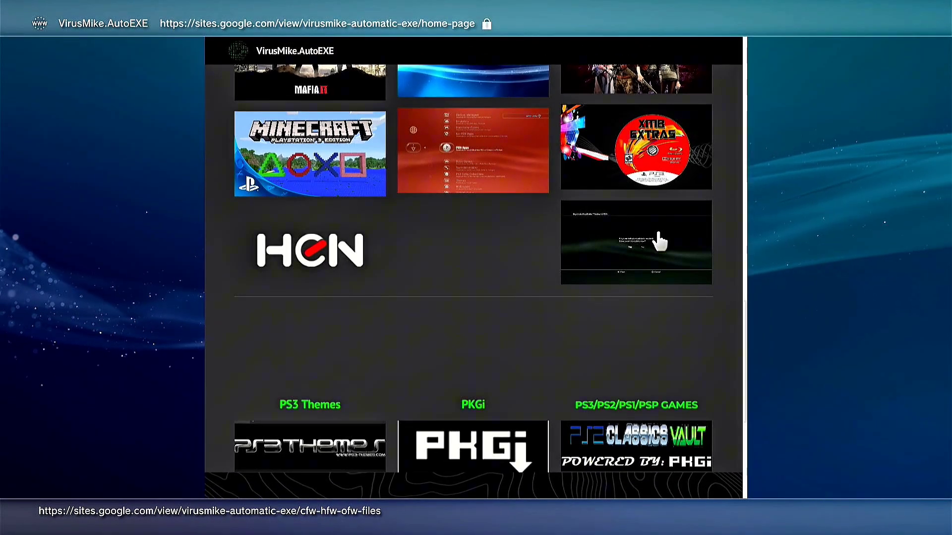
# Step: Open the CFW/HFW/OFW files page, then the Rebug-CFW 4.84.2 PS3UPDAT MediaFire link
pyautogui.click(661, 241)
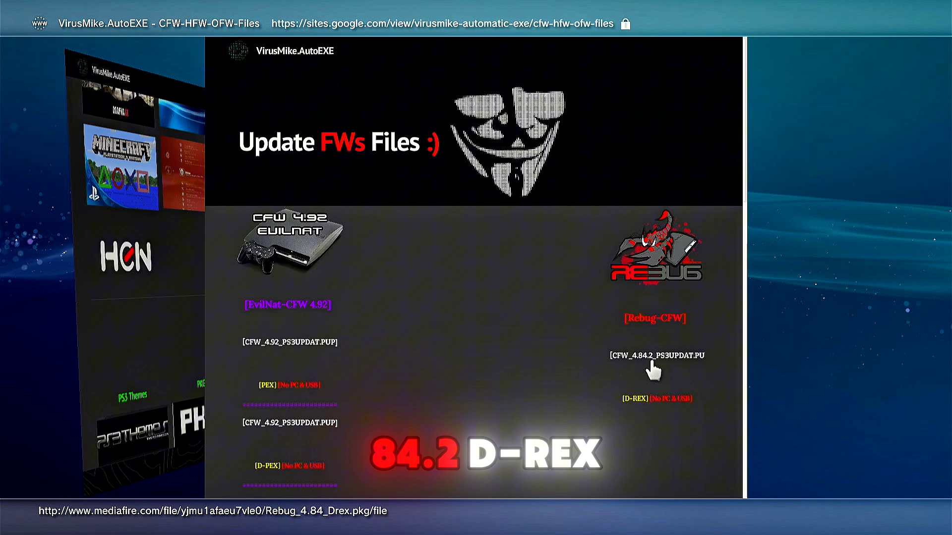
pyautogui.click(651, 368)
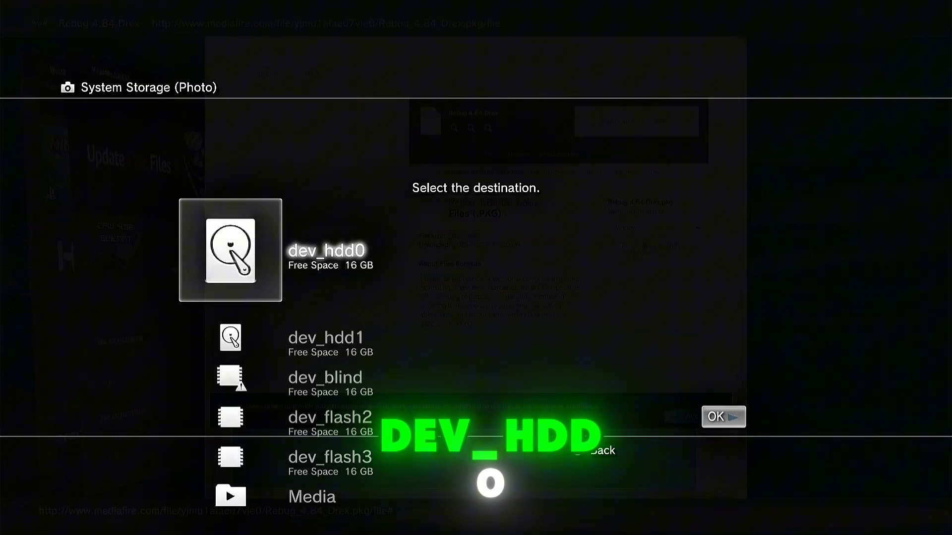
# Step: Save Rebug 4.84 Drex.pkg to dev_hdd0 > packages, overwriting the existing file
pyautogui.press('Return')
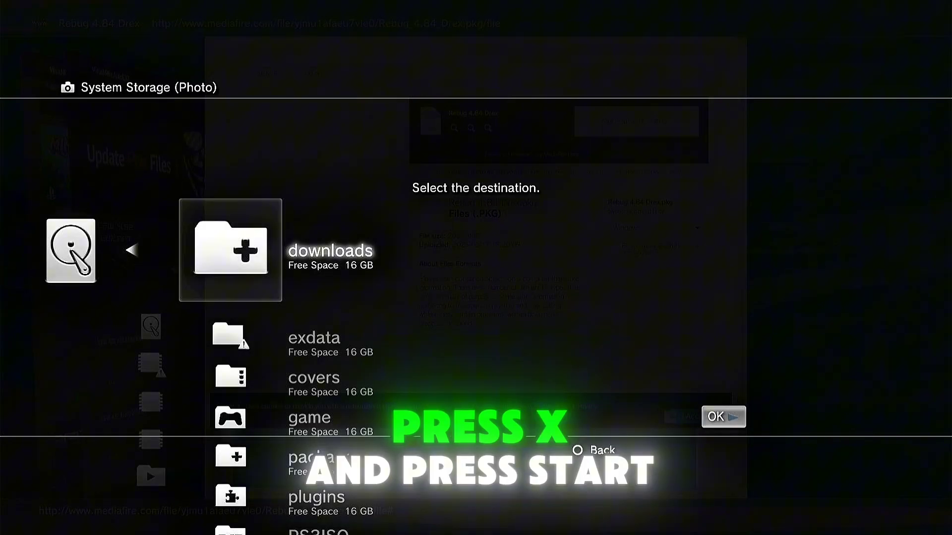
pyautogui.press('Down')
pyautogui.press('Down')
pyautogui.press('Down')
pyautogui.press('Down')
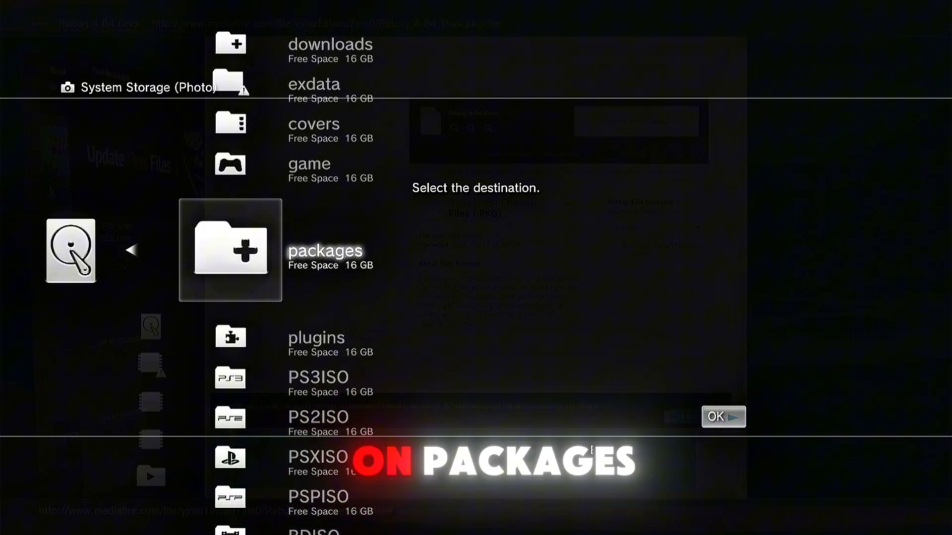
pyautogui.press('Return')
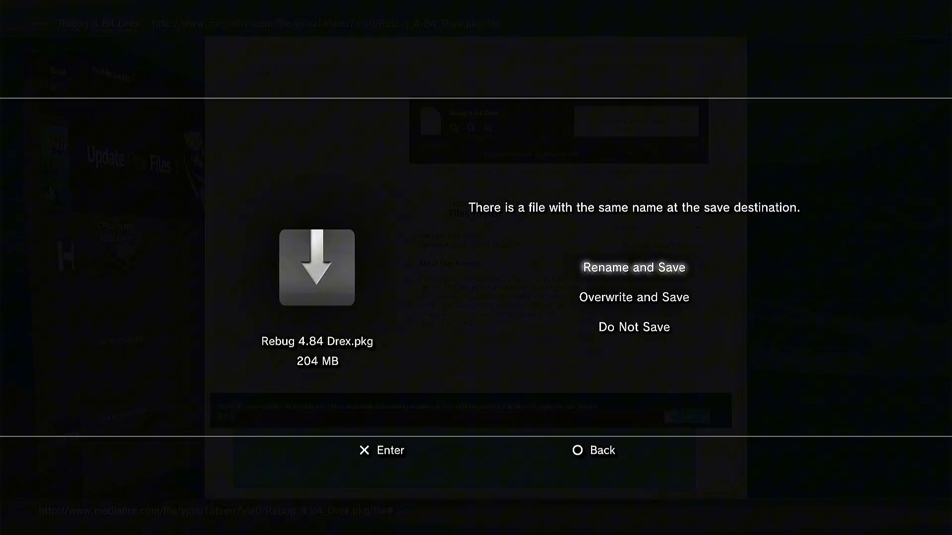
pyautogui.press('Return')
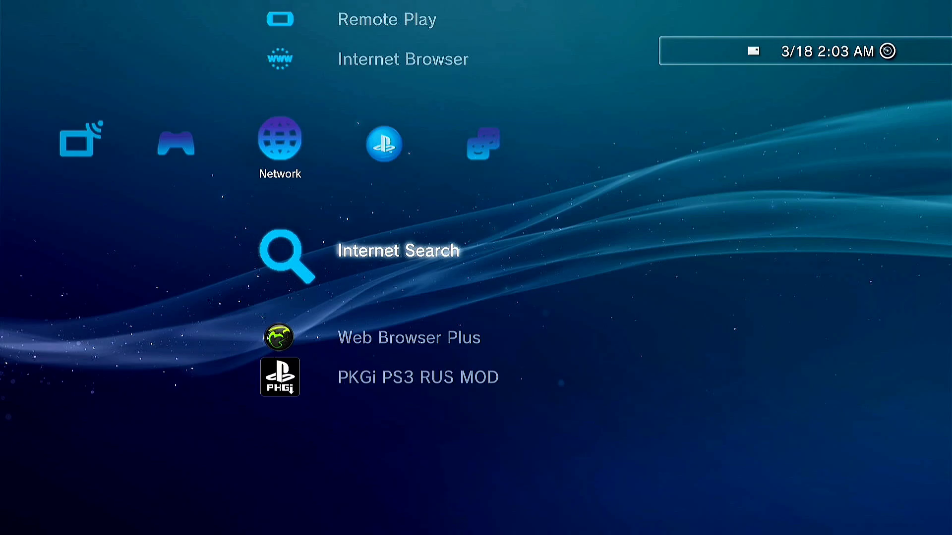
# Step: Install Rebug 4.84 Drex.pkg from Package Manager's Install Package Files, then close the result screen
pyautogui.press('Left')
pyautogui.press('Up')
pyautogui.press('Return')
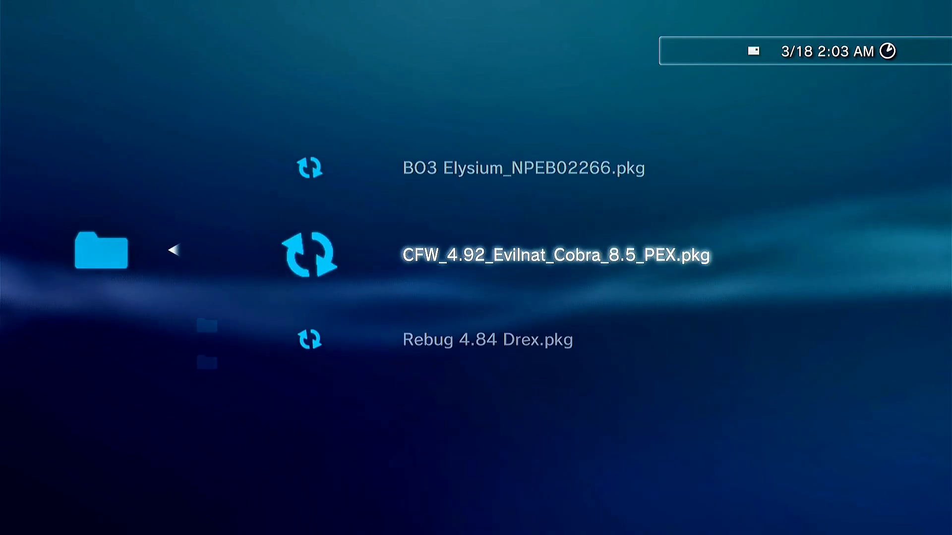
pyautogui.press('Down')
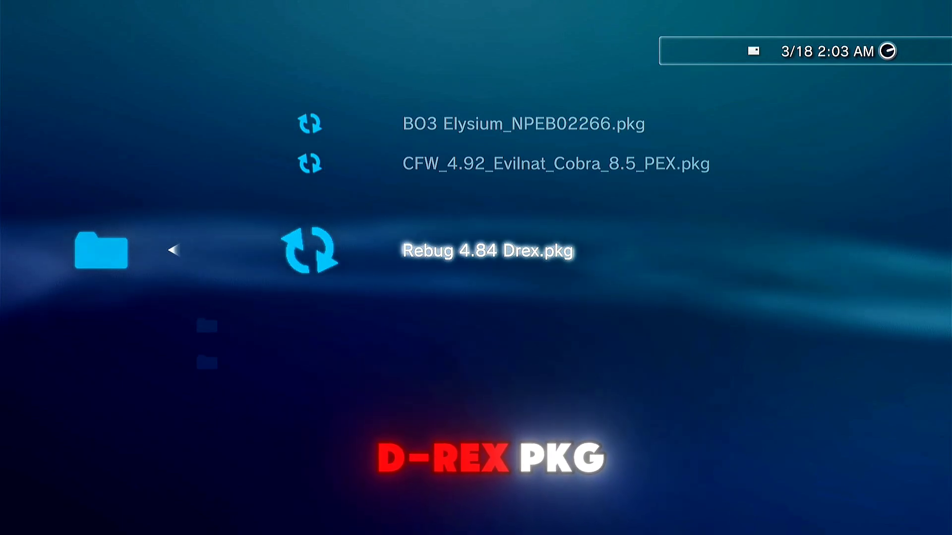
pyautogui.press('Return')
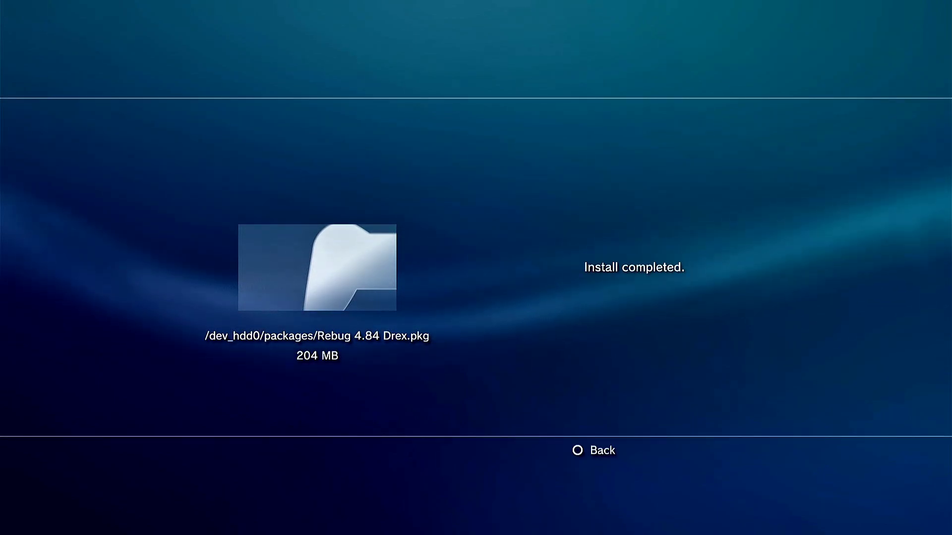
pyautogui.press('Escape')
# Step: Apply the update via System Storage from Settings > System Update to convert the console to DEX
pyautogui.press('Left')
pyautogui.press('Left')
pyautogui.press('Left')
pyautogui.press('Left')
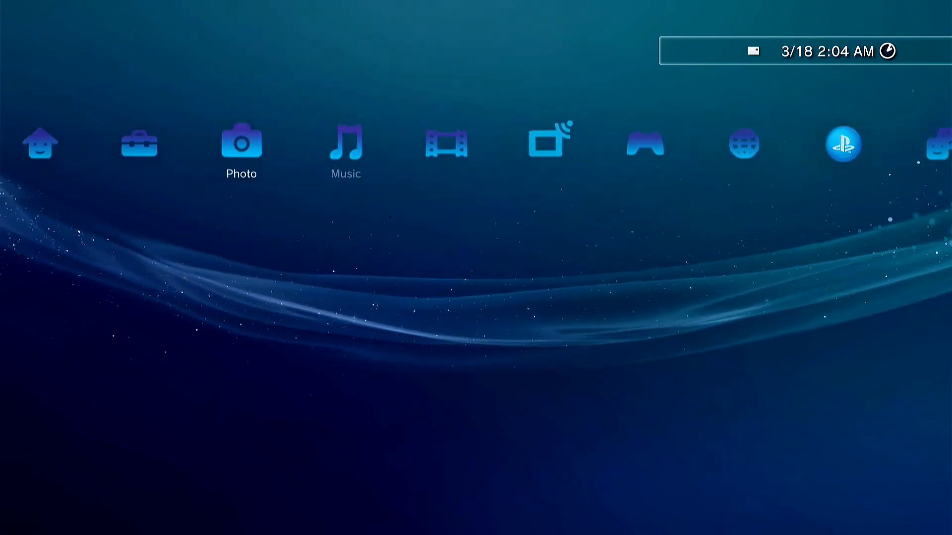
pyautogui.press('Left')
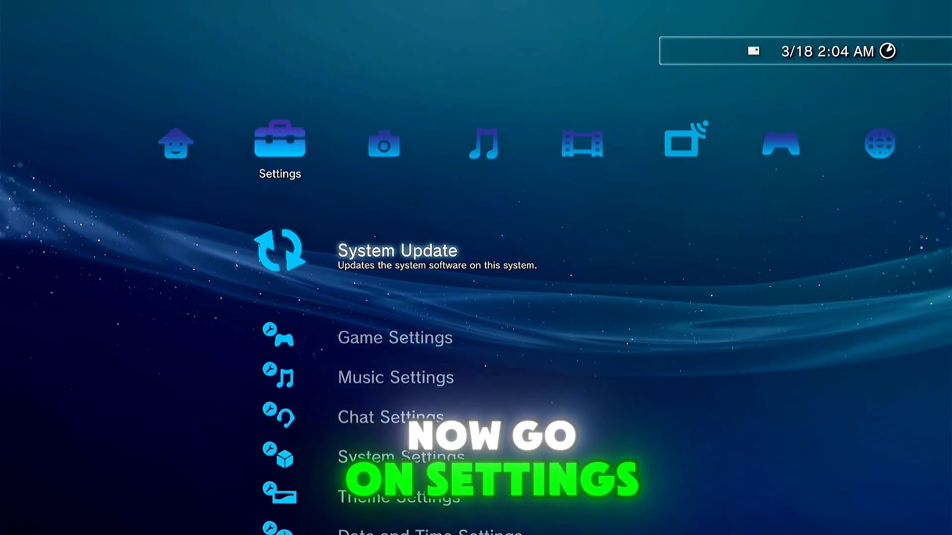
pyautogui.press('Return')
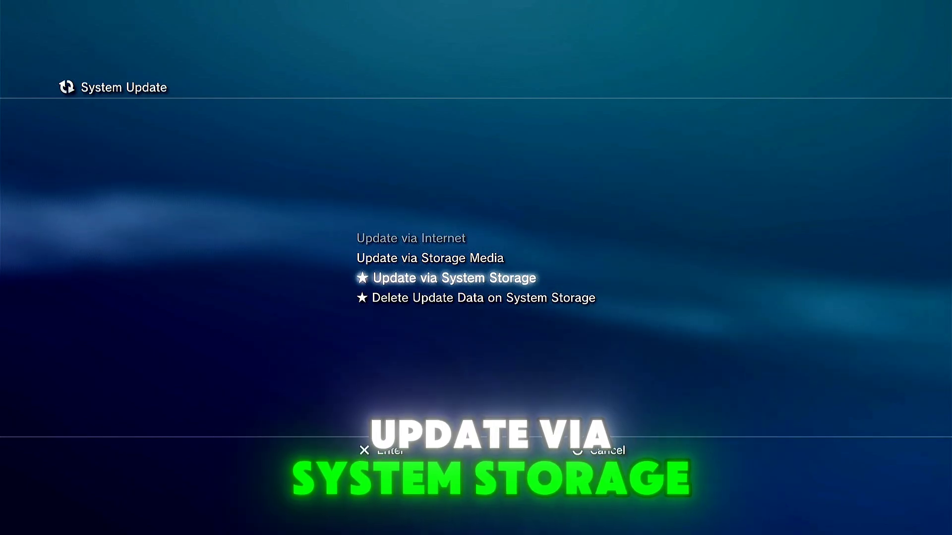
pyautogui.press('Return')
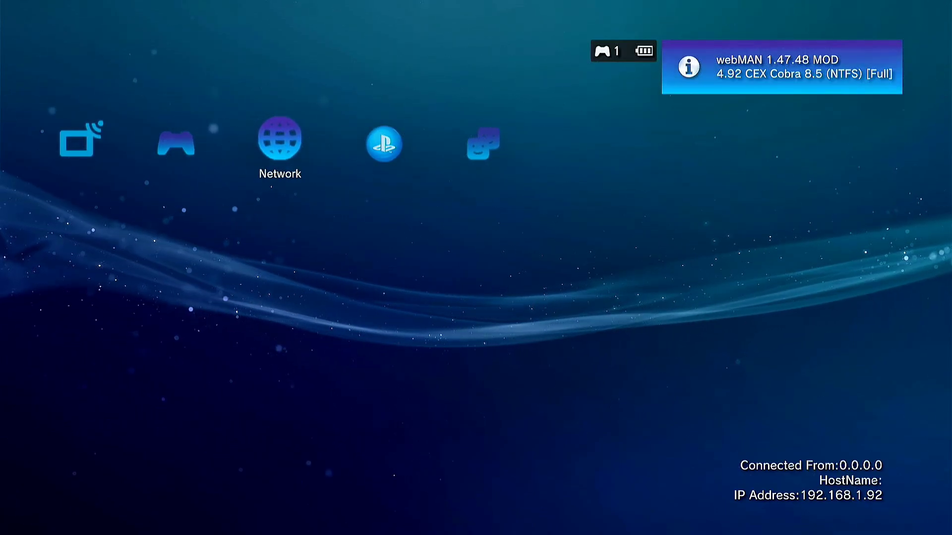
# Step: Swap the LV2 kernel to DEX with the CEX2DEX Tools Swap Kernel tool and restart
pyautogui.press('Up')
pyautogui.press('Up')
pyautogui.press('Up')
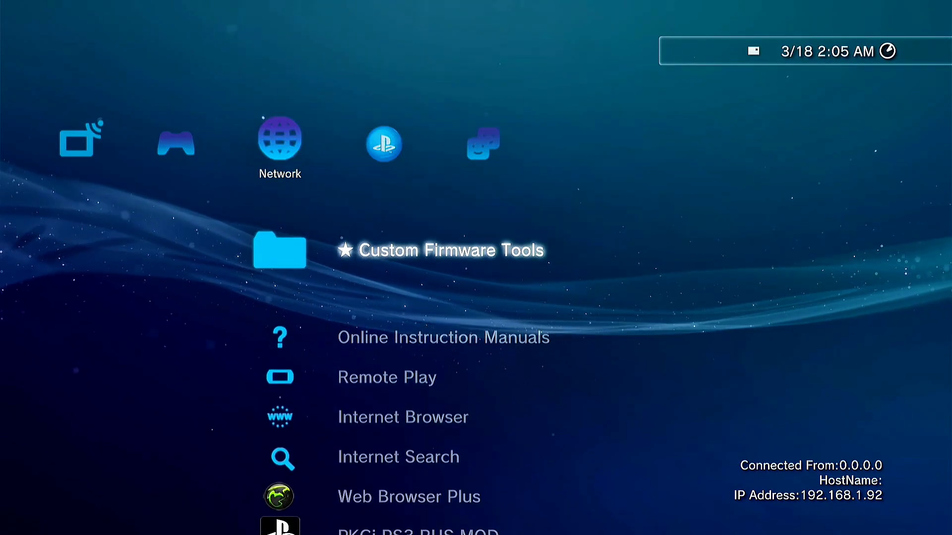
pyautogui.press('Return')
pyautogui.press('Down')
pyautogui.press('Down')
pyautogui.press('Down')
pyautogui.press('Down')
pyautogui.press('Down')
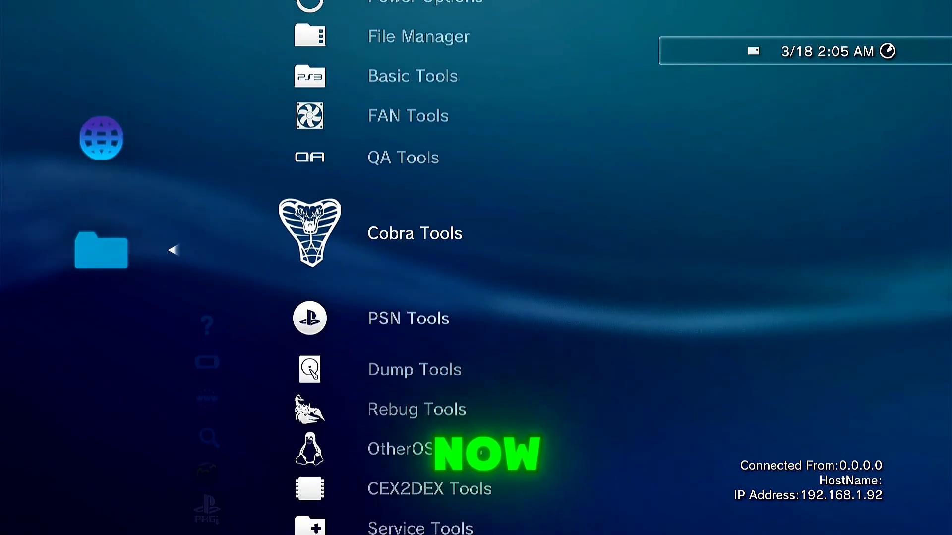
pyautogui.press('Down')
pyautogui.press('Down')
pyautogui.press('Down')
pyautogui.press('Down')
pyautogui.press('Return')
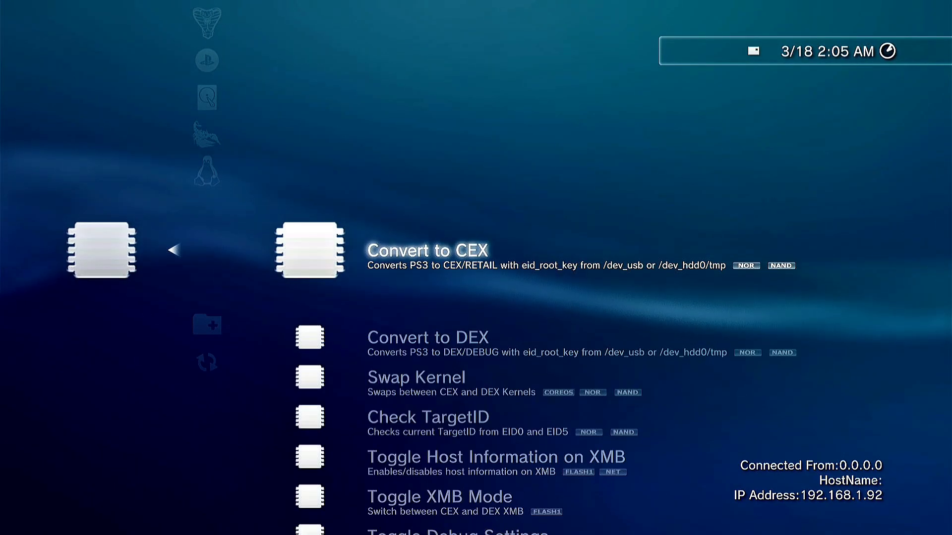
pyautogui.press('Down')
pyautogui.press('Down')
pyautogui.press('Return')
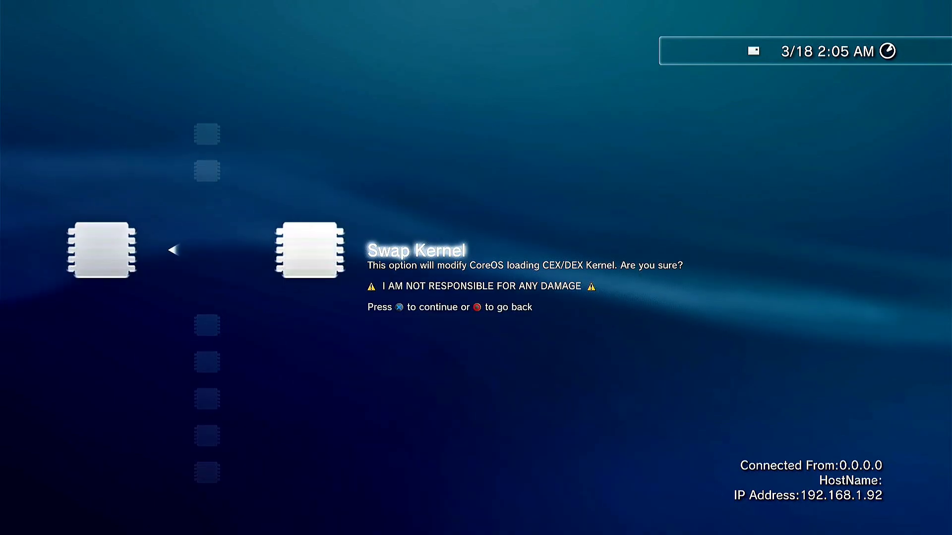
pyautogui.press('Return')
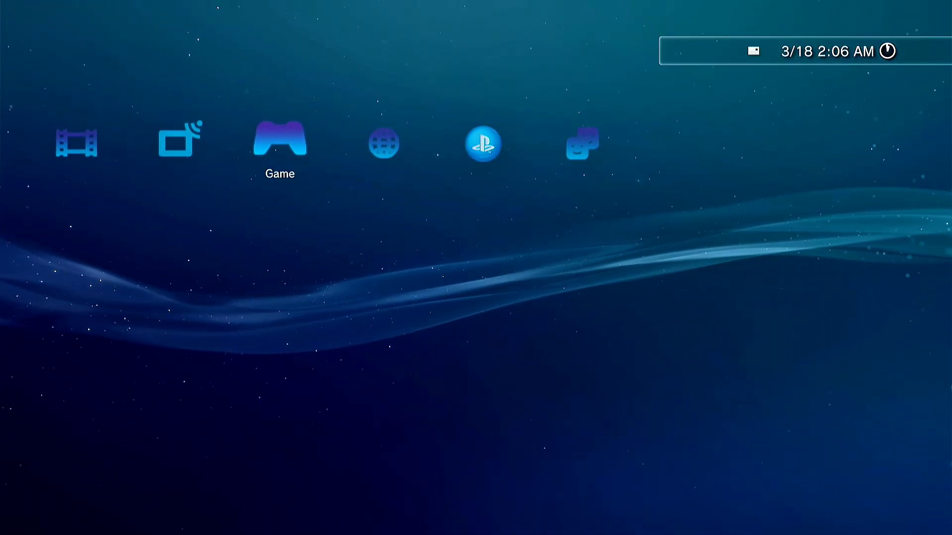
# Step: Install the stored 4.84 DEX firmware update from system storage and let the console reboot
pyautogui.press('Left')
pyautogui.press('Left')
pyautogui.press('Left')
pyautogui.press('Left')
pyautogui.press('Left')
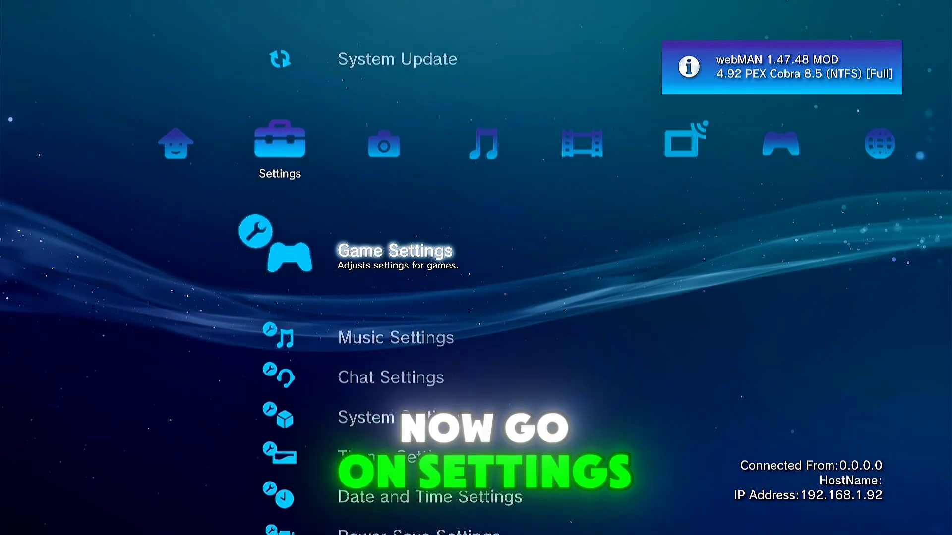
pyautogui.press('Up')
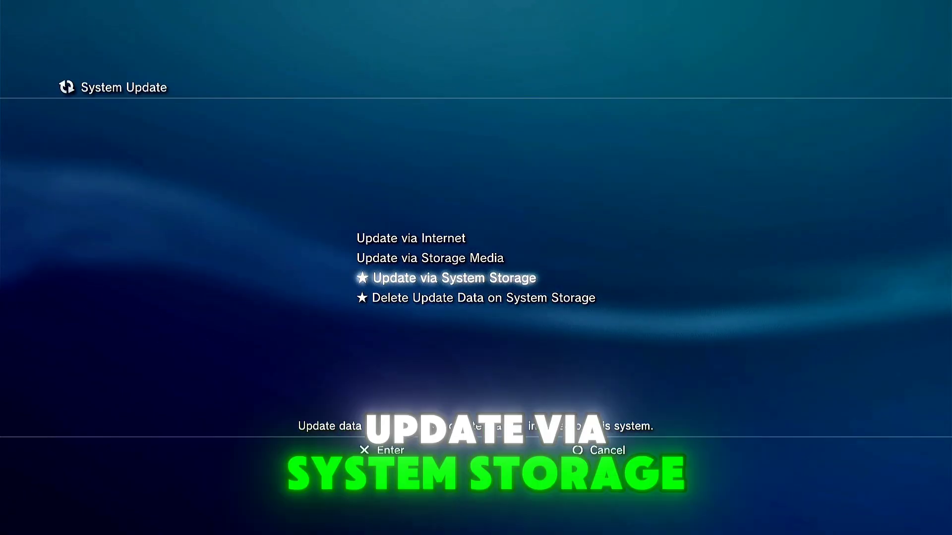
pyautogui.press('Return')
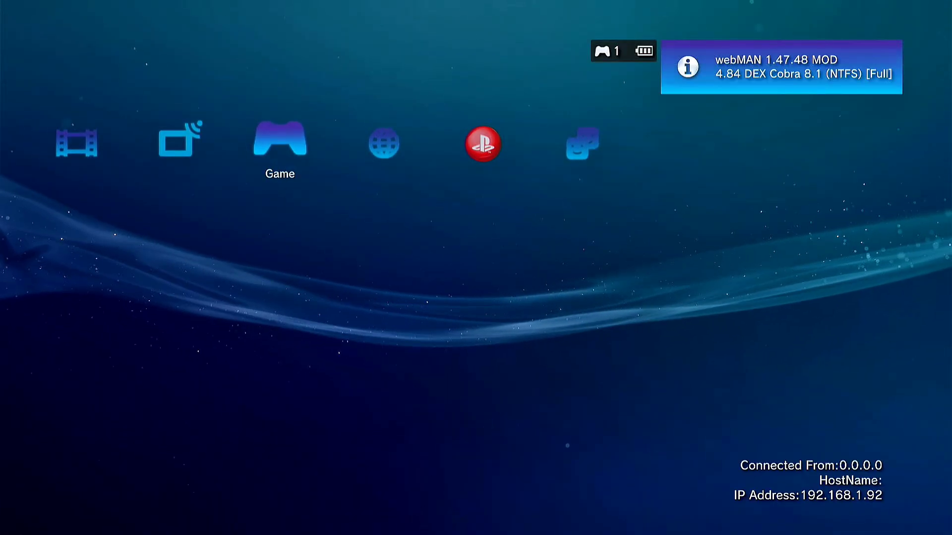
pyautogui.press('Up')
pyautogui.press('Up')
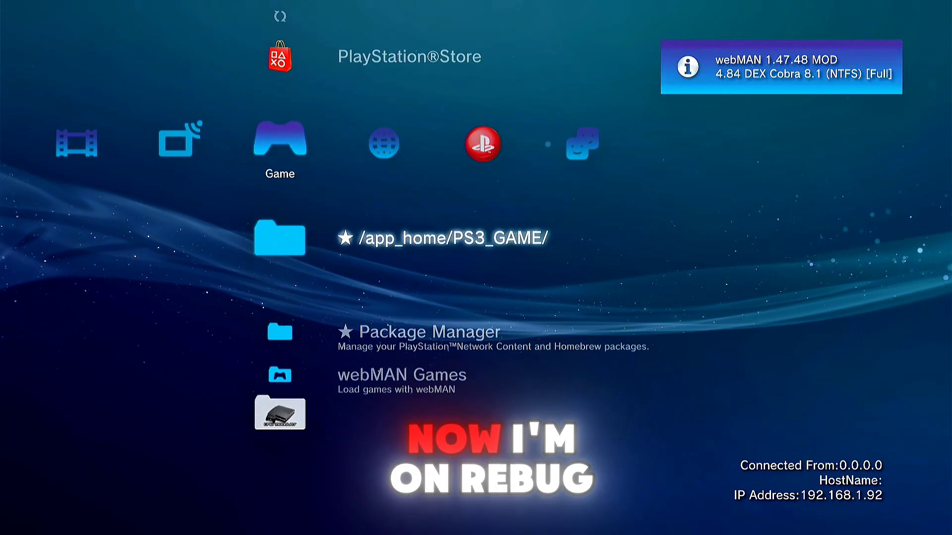
pyautogui.press('Up')
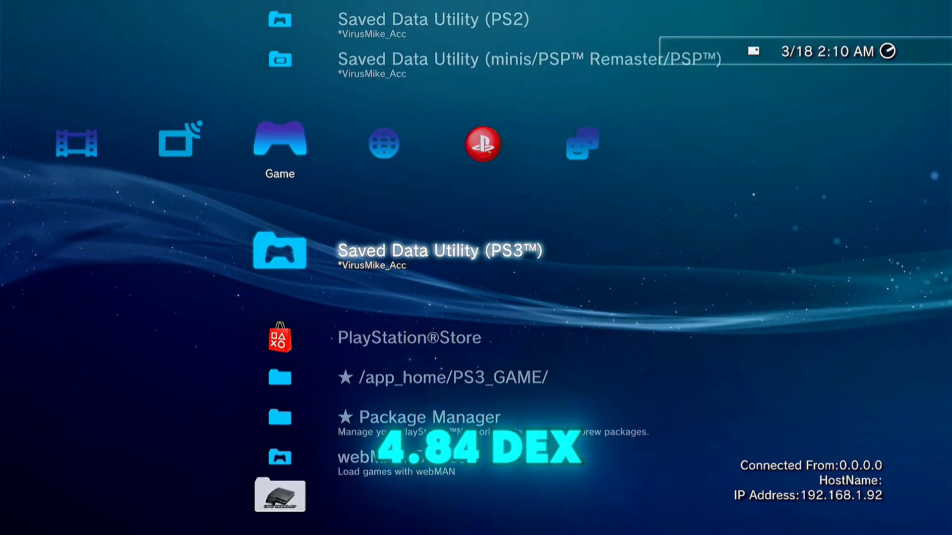
pyautogui.press('Down')
pyautogui.press('Down')
pyautogui.press('Down')
pyautogui.press('Down')
pyautogui.press('Left')
pyautogui.press('Left')
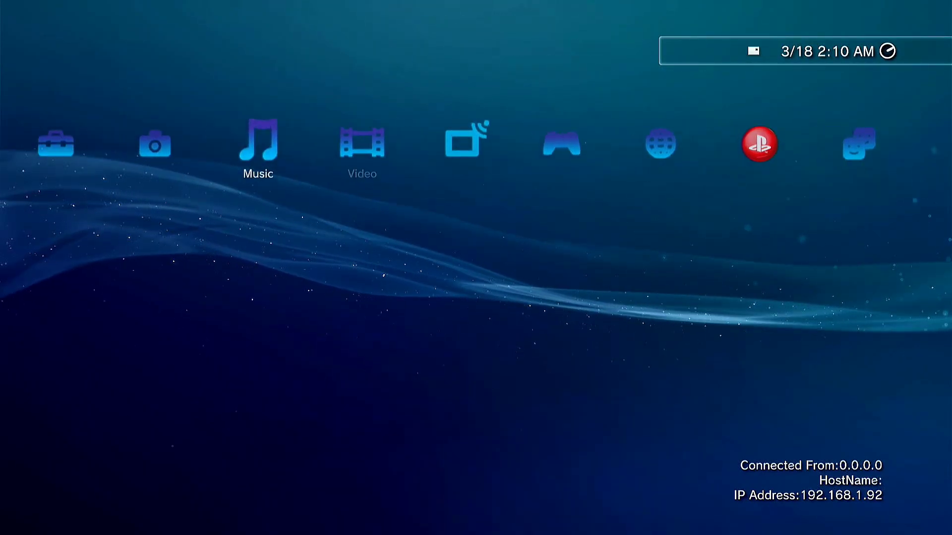
pyautogui.press('Left')
pyautogui.press('Left')
pyautogui.press('Down')
pyautogui.press('Down')
pyautogui.press('Down')
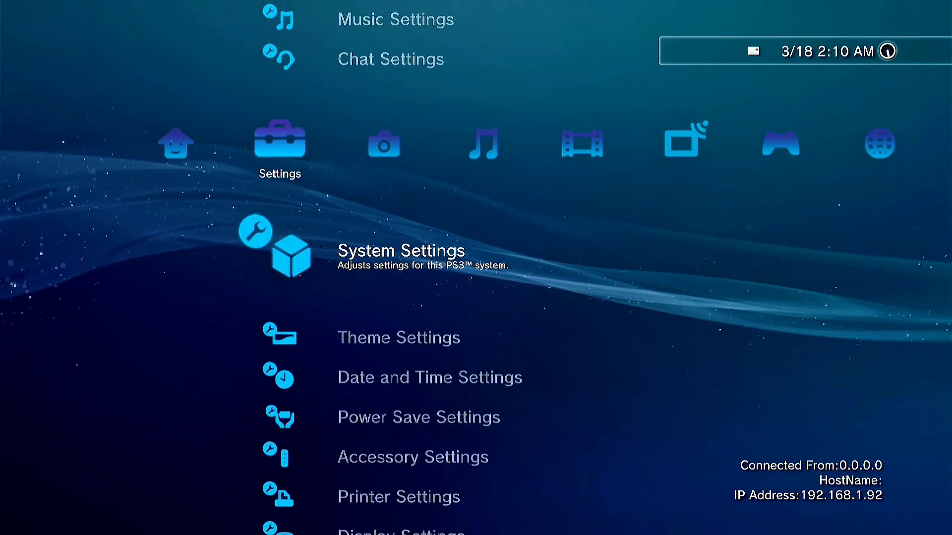
pyautogui.press('Return')
pyautogui.press('Down')
pyautogui.press('Down')
pyautogui.press('Down')
pyautogui.press('Down')
pyautogui.press('Down')
pyautogui.press('Down')
pyautogui.press('Down')
pyautogui.press('Down')
pyautogui.press('Down')
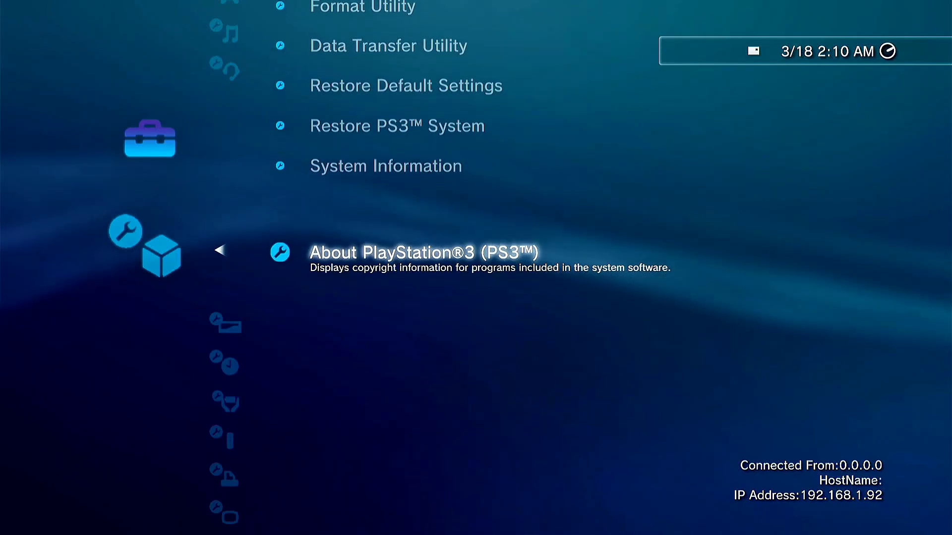
pyautogui.press('Up')
pyautogui.press('Return')
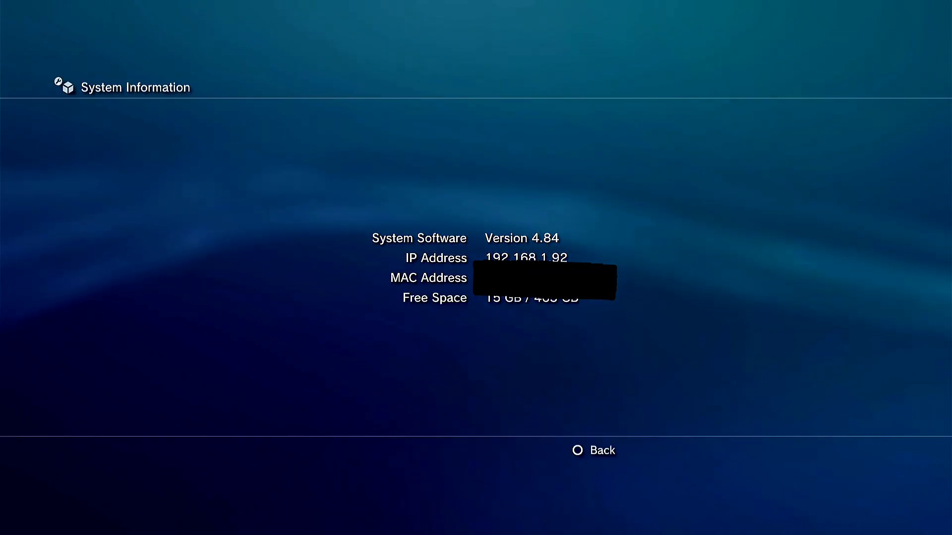
pyautogui.press('Escape')
pyautogui.press('Escape')
pyautogui.press('Right')
pyautogui.press('Right')
pyautogui.press('Right')
pyautogui.press('Right')
pyautogui.press('Right')
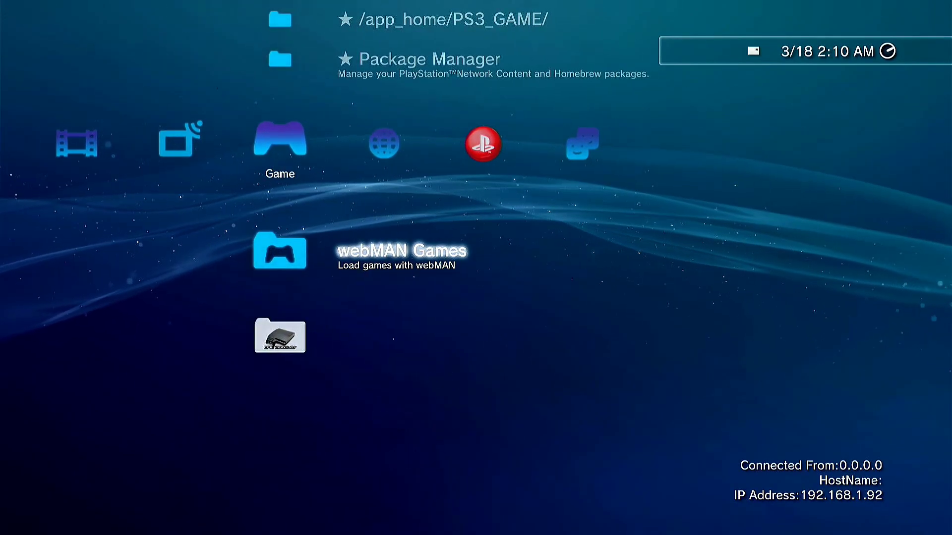
pyautogui.press('Up')
pyautogui.press('Return')
pyautogui.press('Return')
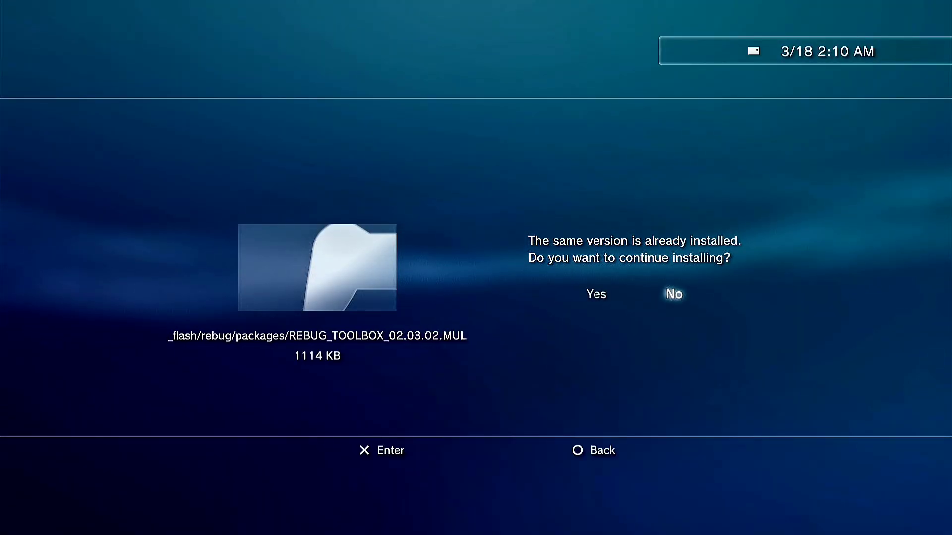
# Step: Reinstall the REBUG_TOOLBOX_02.03.02 package and dismiss the install-complete screen
pyautogui.press('Return')
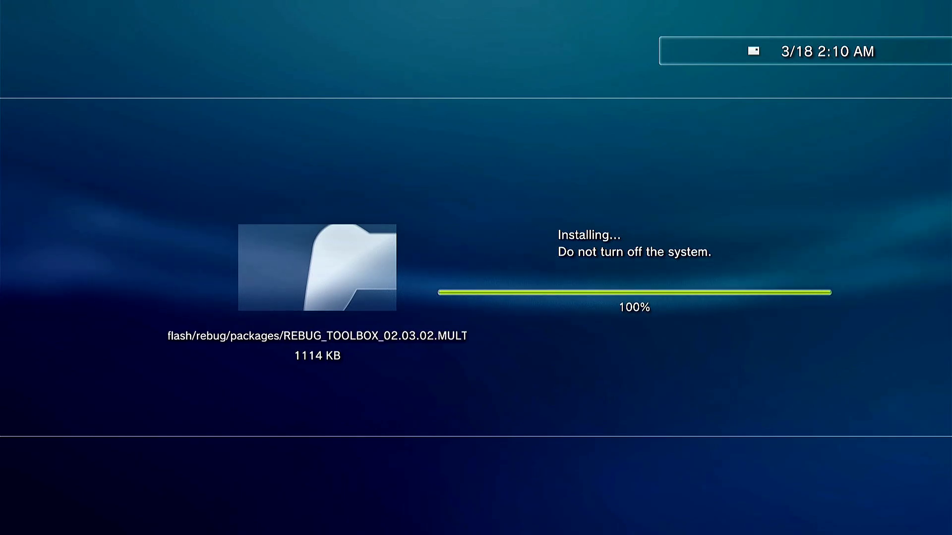
pyautogui.press('Escape')
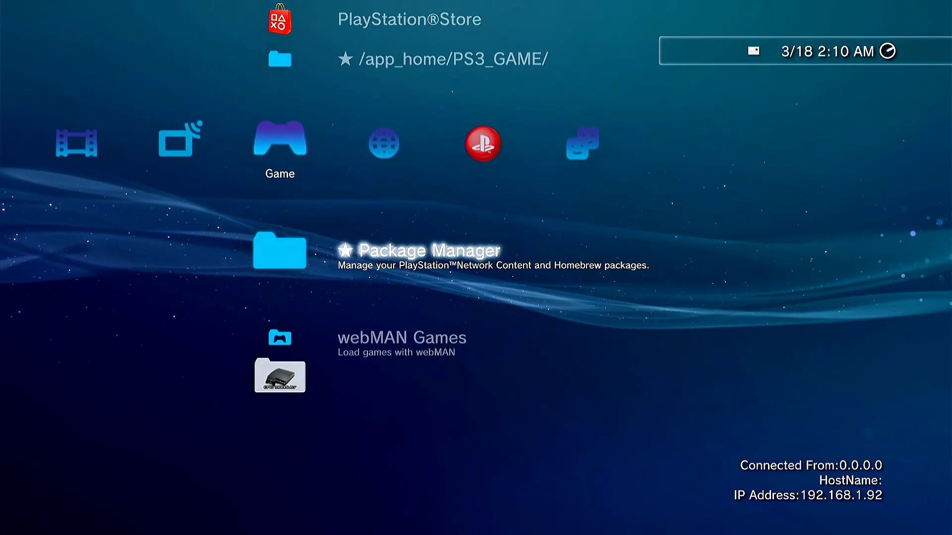
pyautogui.press('Down')
pyautogui.press('Down')
# Step: Verify Rebug Toolbox is listed in the installed games folder and check its options
pyautogui.press('Return')
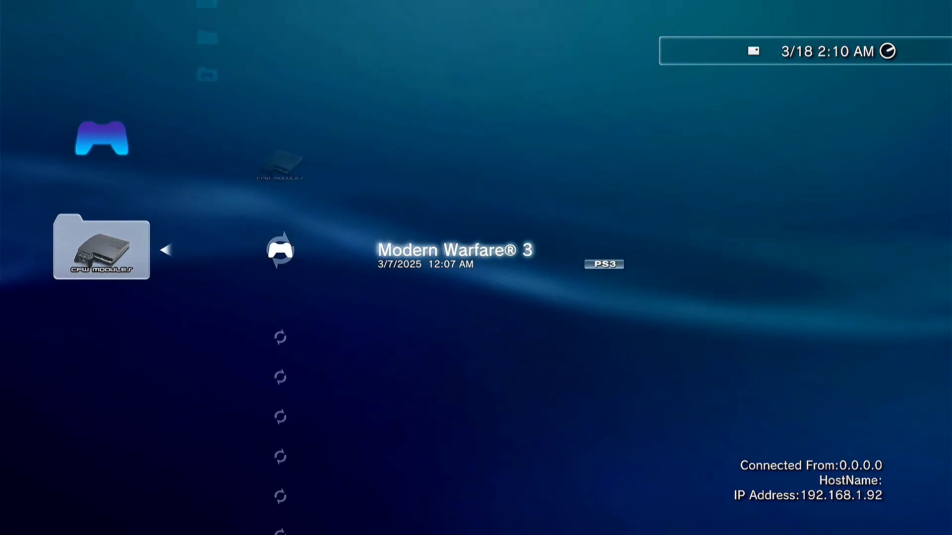
pyautogui.press('Down')
pyautogui.press('Tab')
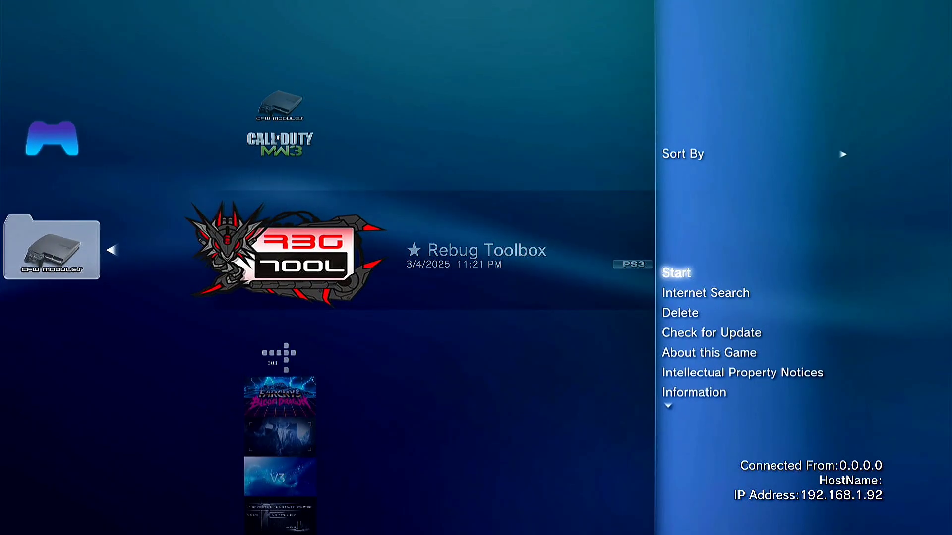
pyautogui.press('Escape')
pyautogui.press('Escape')
pyautogui.press('Up')
pyautogui.press('Up')
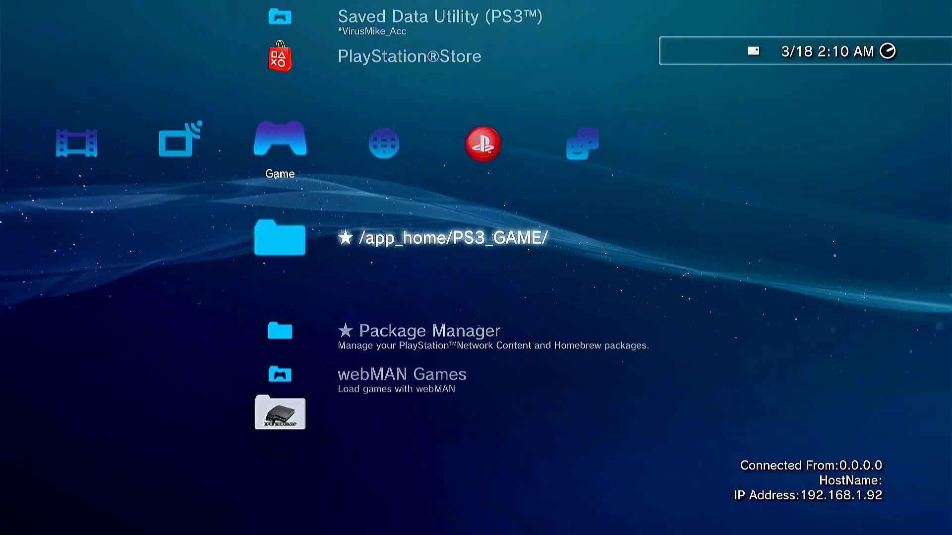
pyautogui.press('Up')
pyautogui.press('Up')
pyautogui.press('Up')
pyautogui.press('Up')
pyautogui.press('Up')
pyautogui.press('Up')
pyautogui.press('Up')
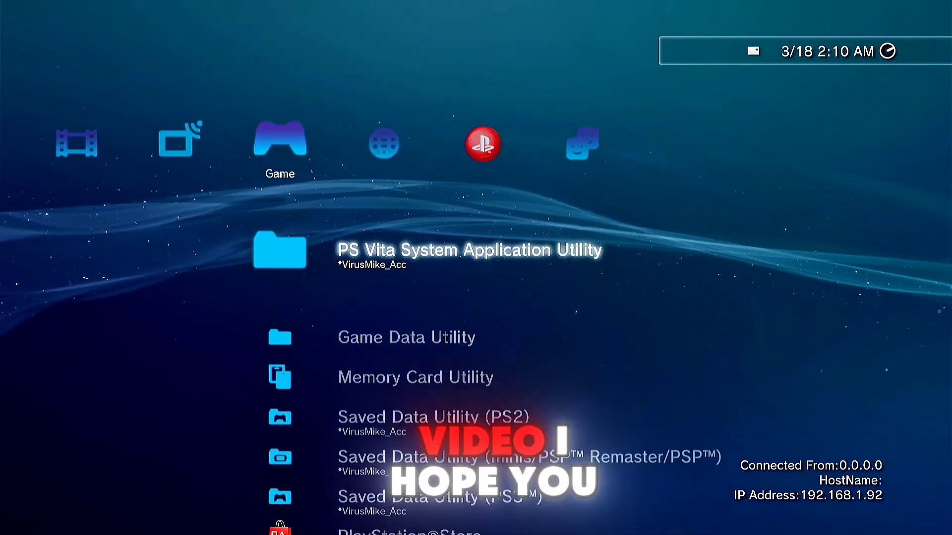
pyautogui.press('Right')
pyautogui.press('Up')
pyautogui.press('Up')
pyautogui.press('Up')
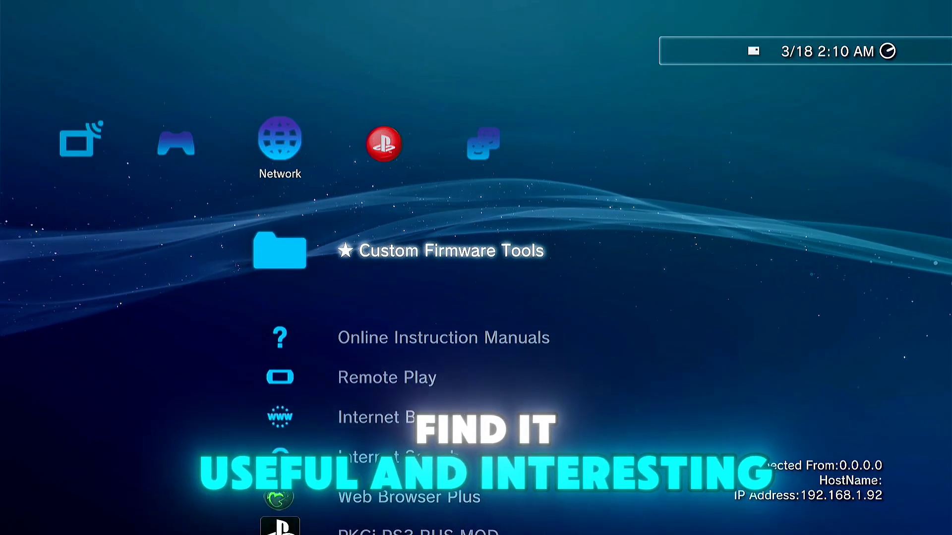